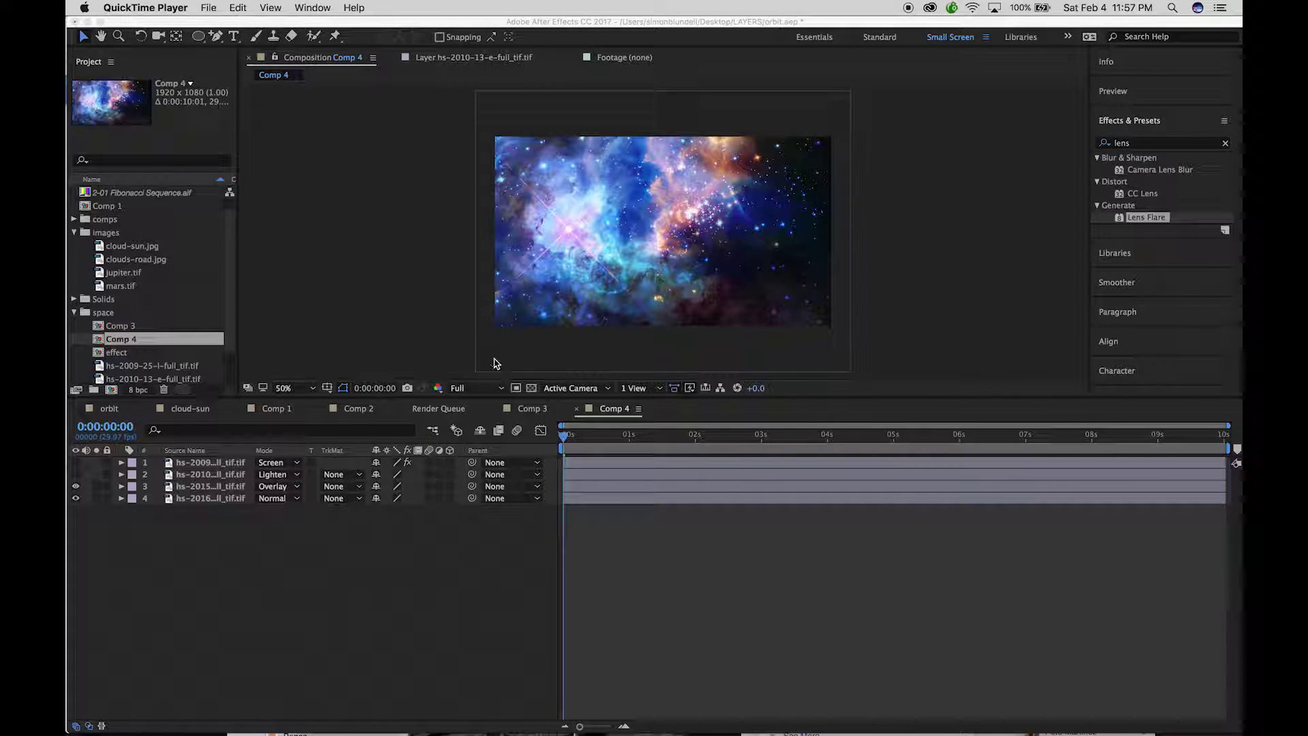
Create a new HDTV 1080 29.97 composition (1920x1080) named 'effects'.
click(247, 532)
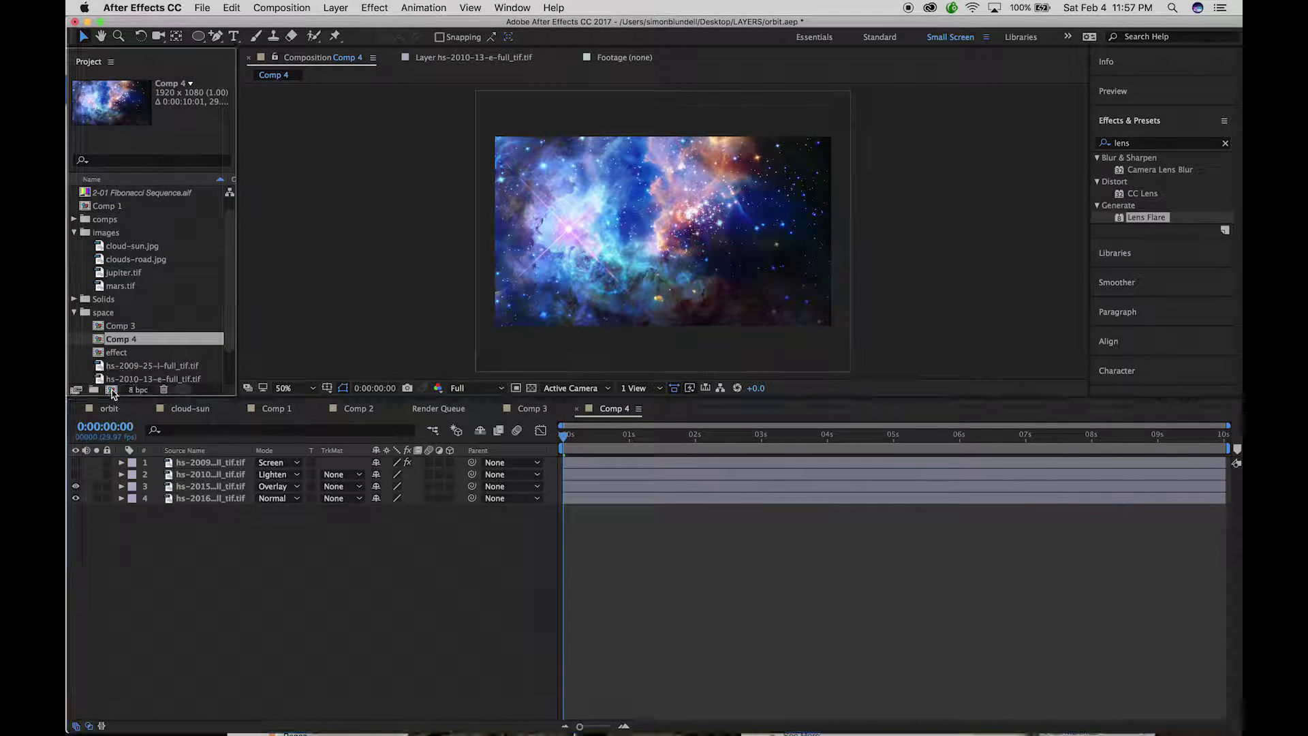
key(super+n)
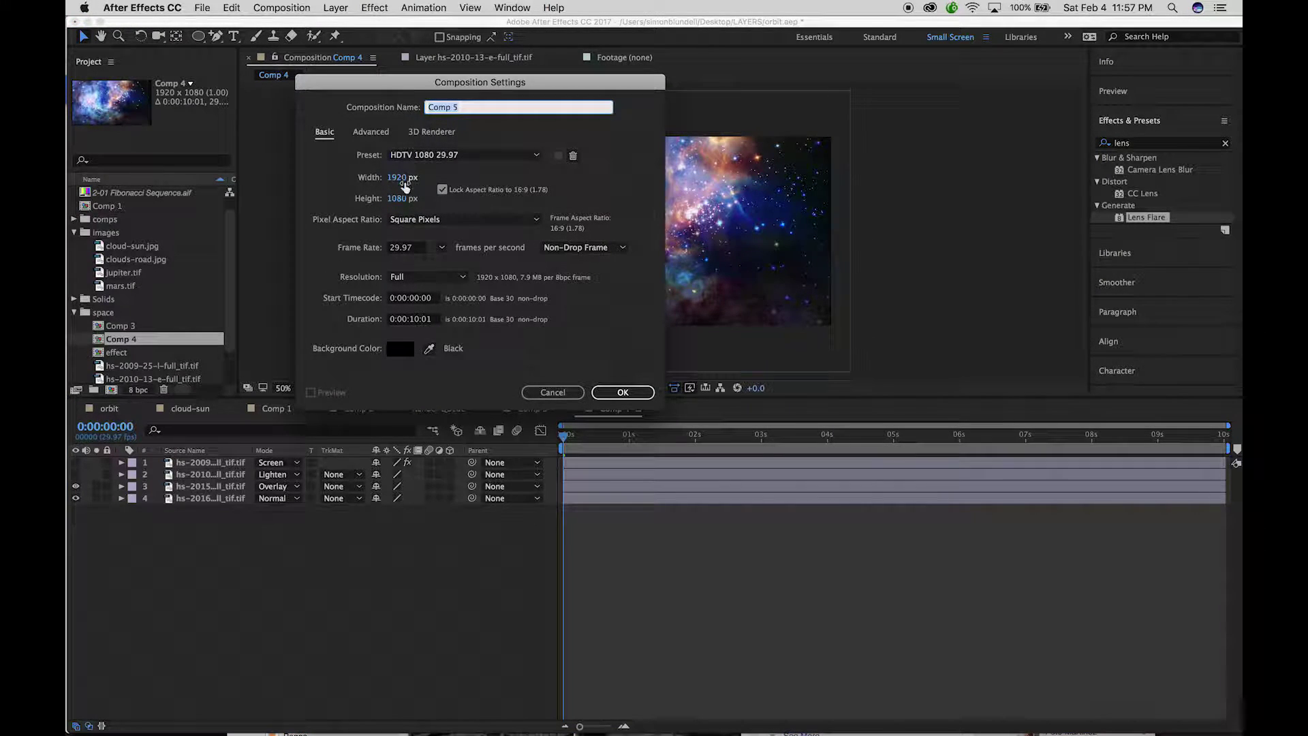
click(536, 155)
click(618, 273)
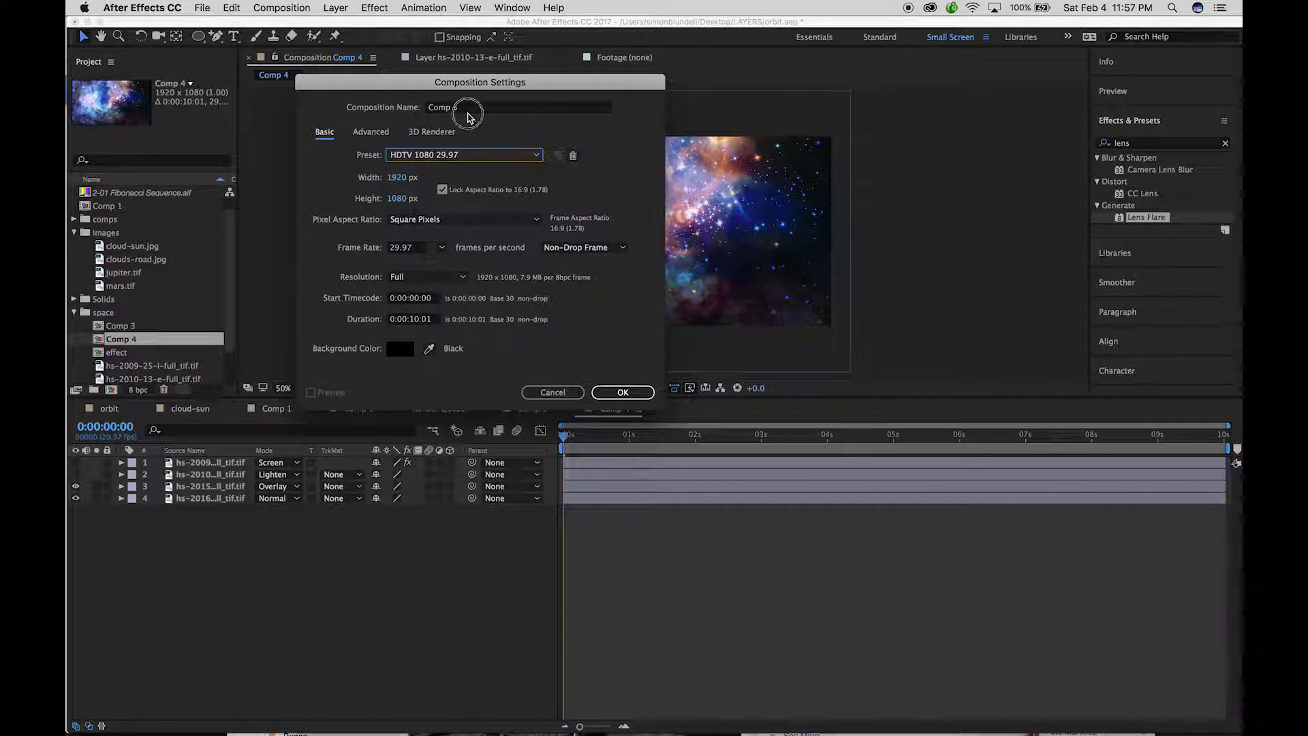
key(shift+Tab)
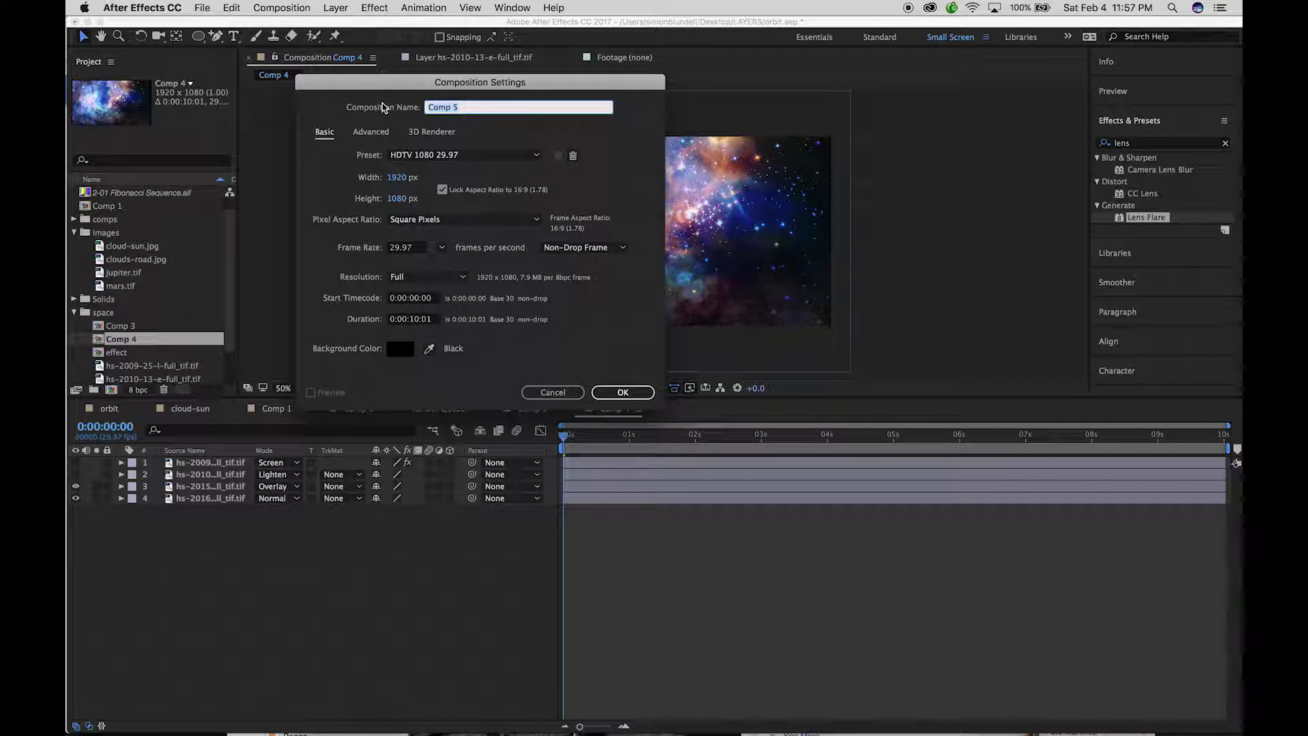
text(effects)
key(Return)
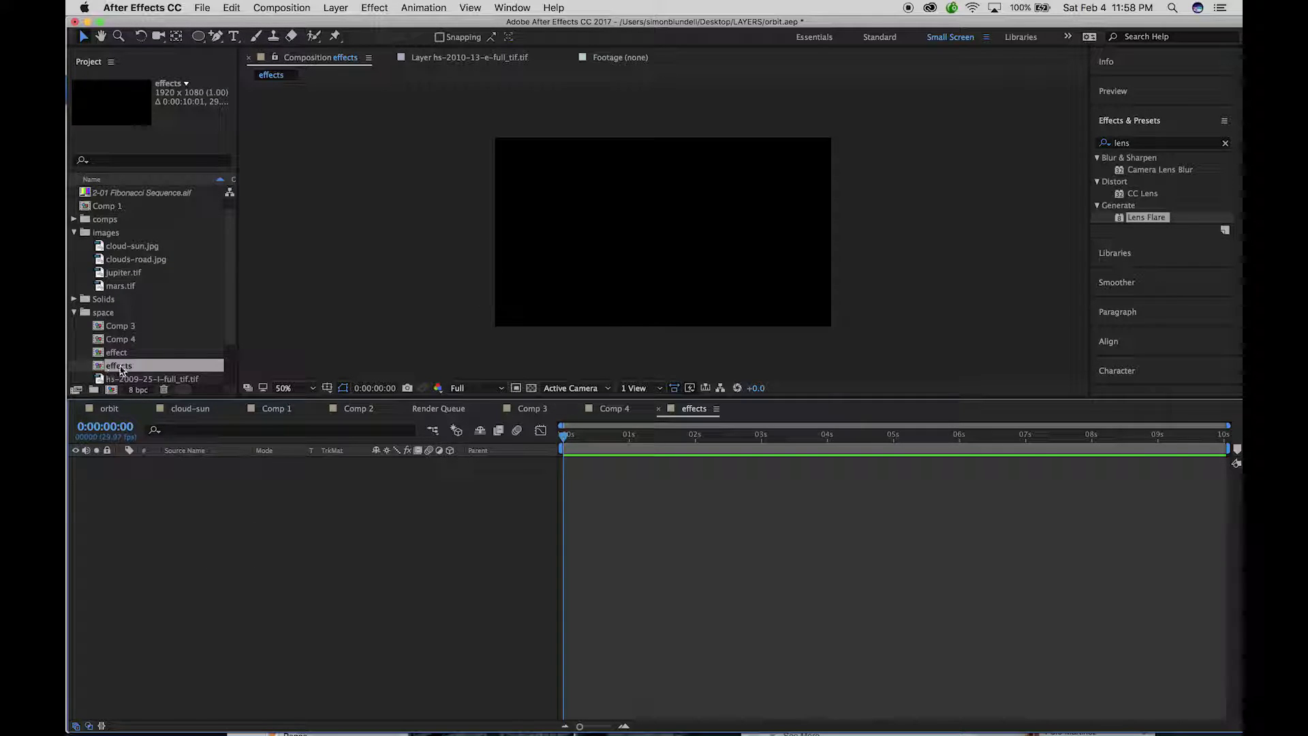
Add the hs-2016-13-a-full_tif.tif nebula image to the effects composition as a layer.
scroll(122, 370, down, 3)
click(112, 366)
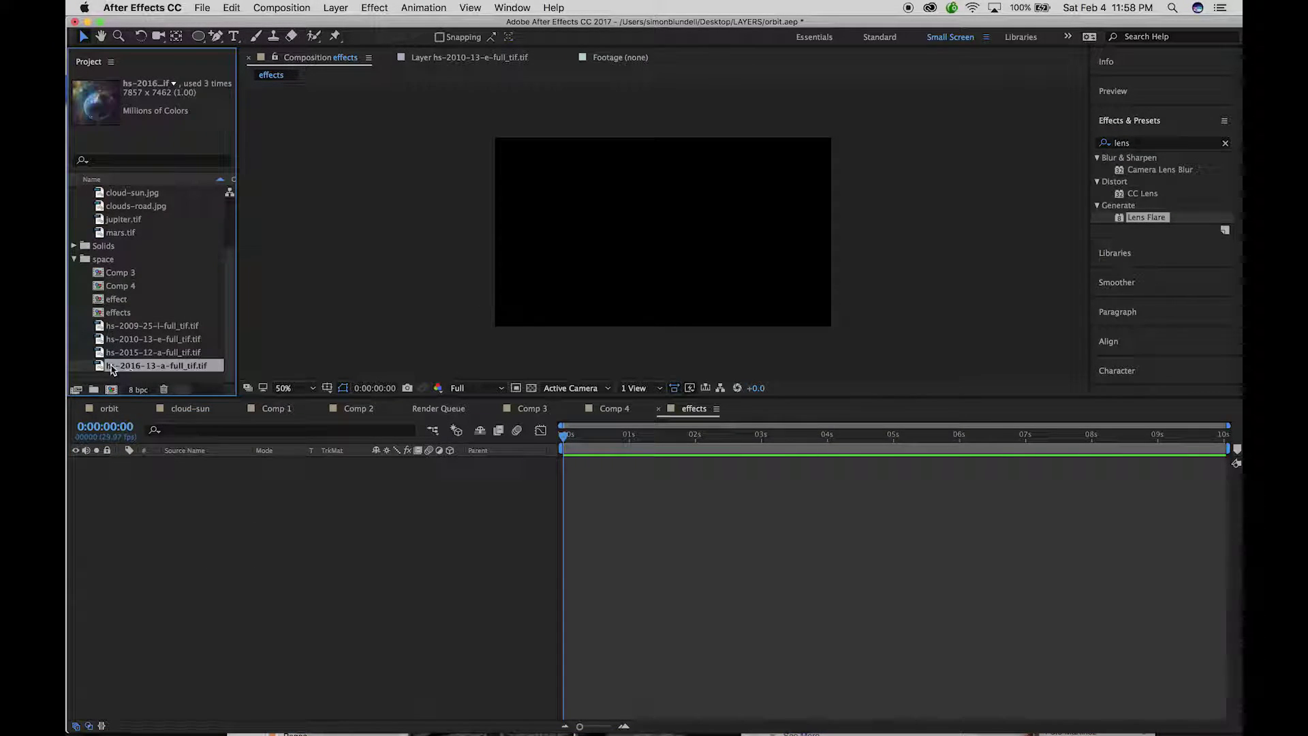
drag(112, 369, 178, 485)
key(comma)
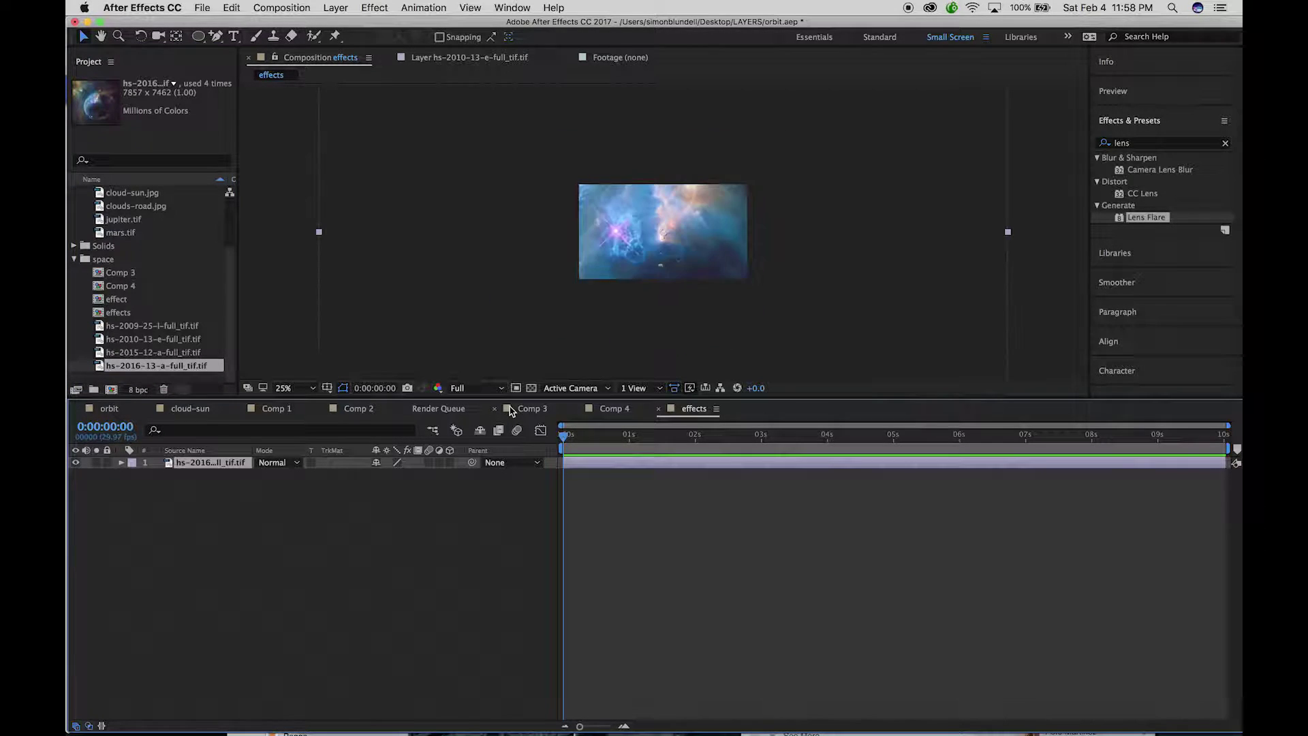
key(comma)
key(comma)
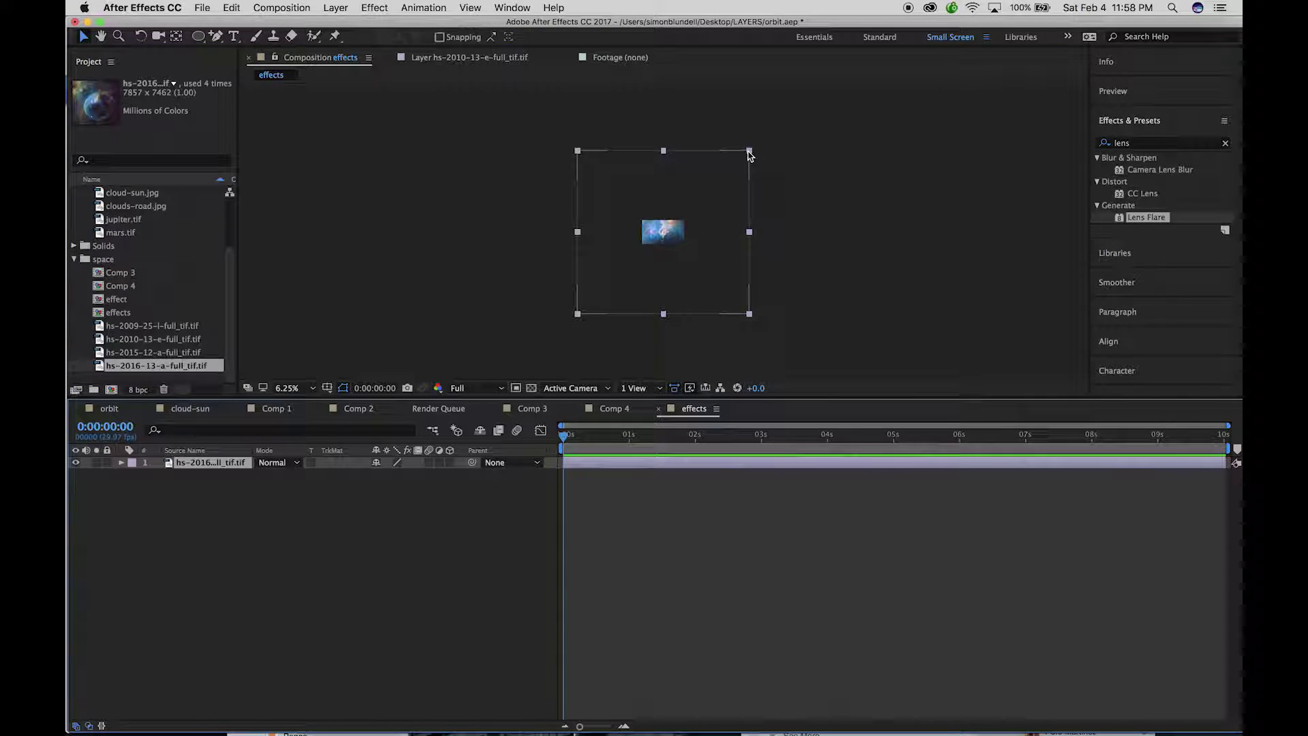
Scale the nebula layer down to about the frame width and reposition it in the frame.
drag(750, 151, 717, 214)
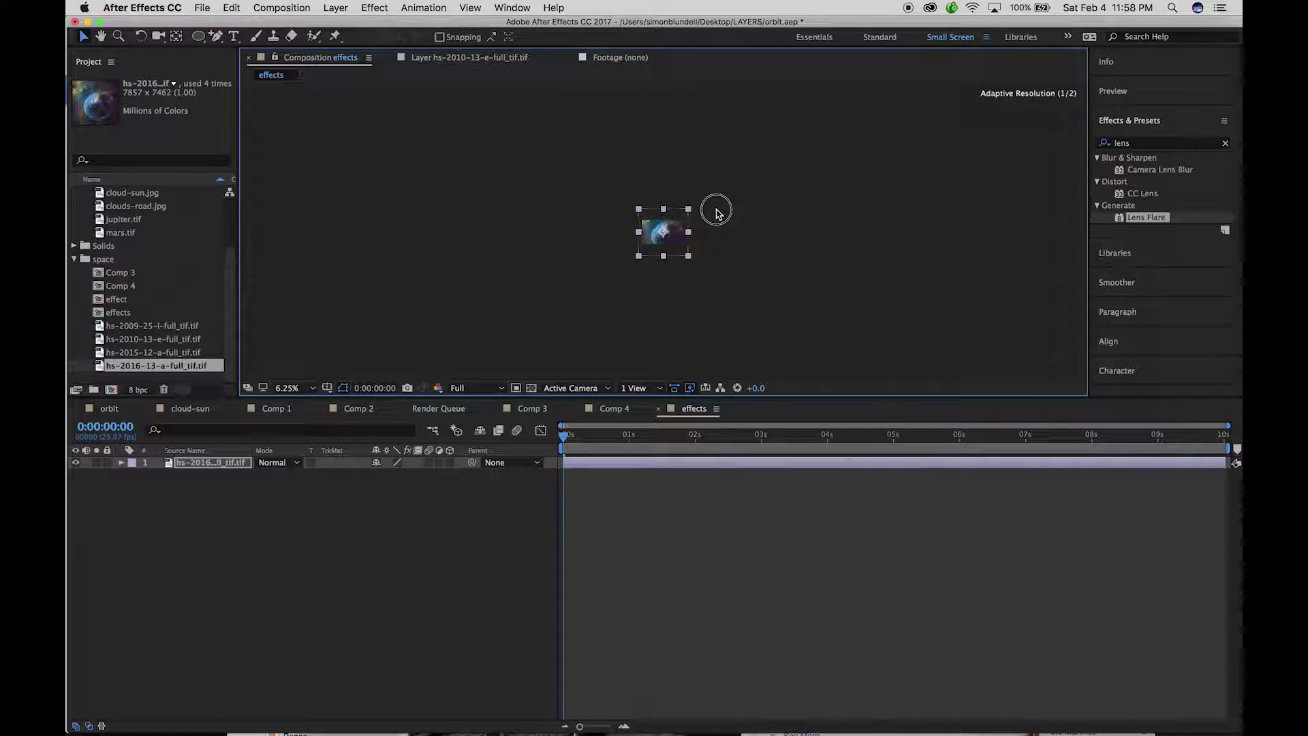
key(period)
key(period)
key(period)
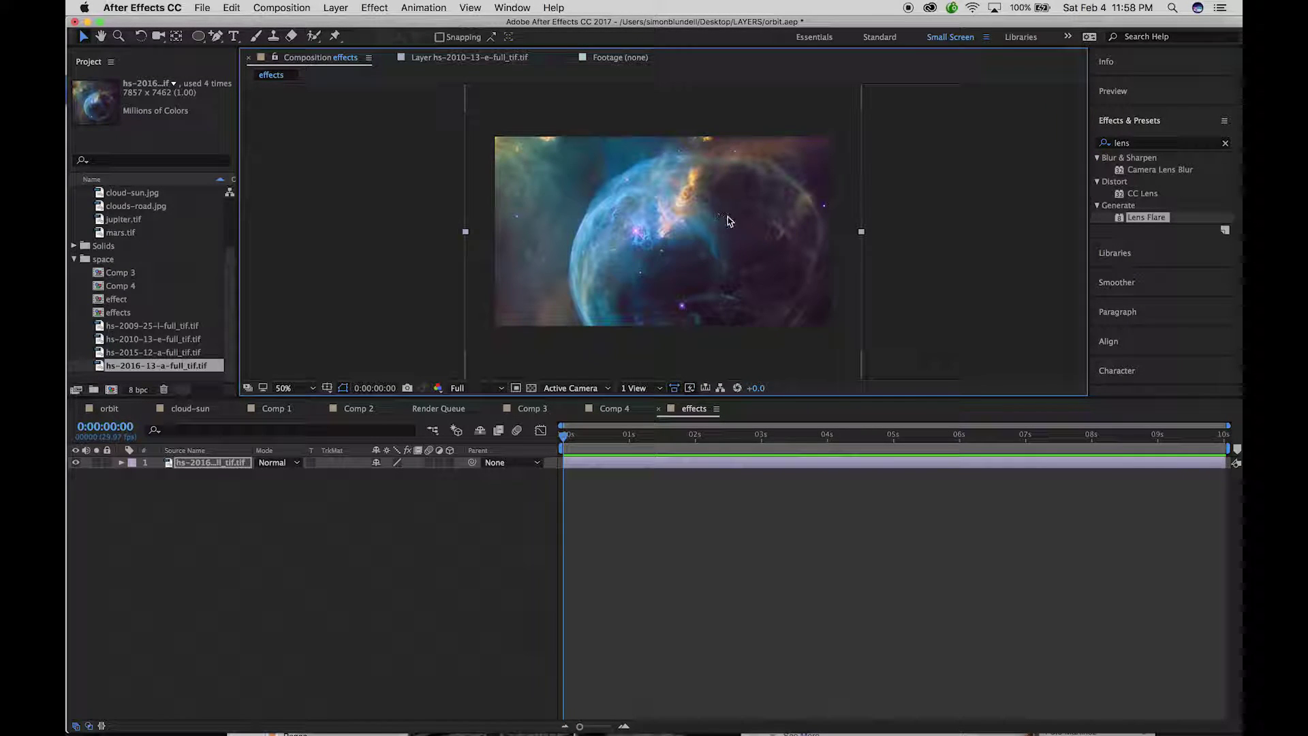
key(period)
key(comma)
key(comma)
key(comma)
key(comma)
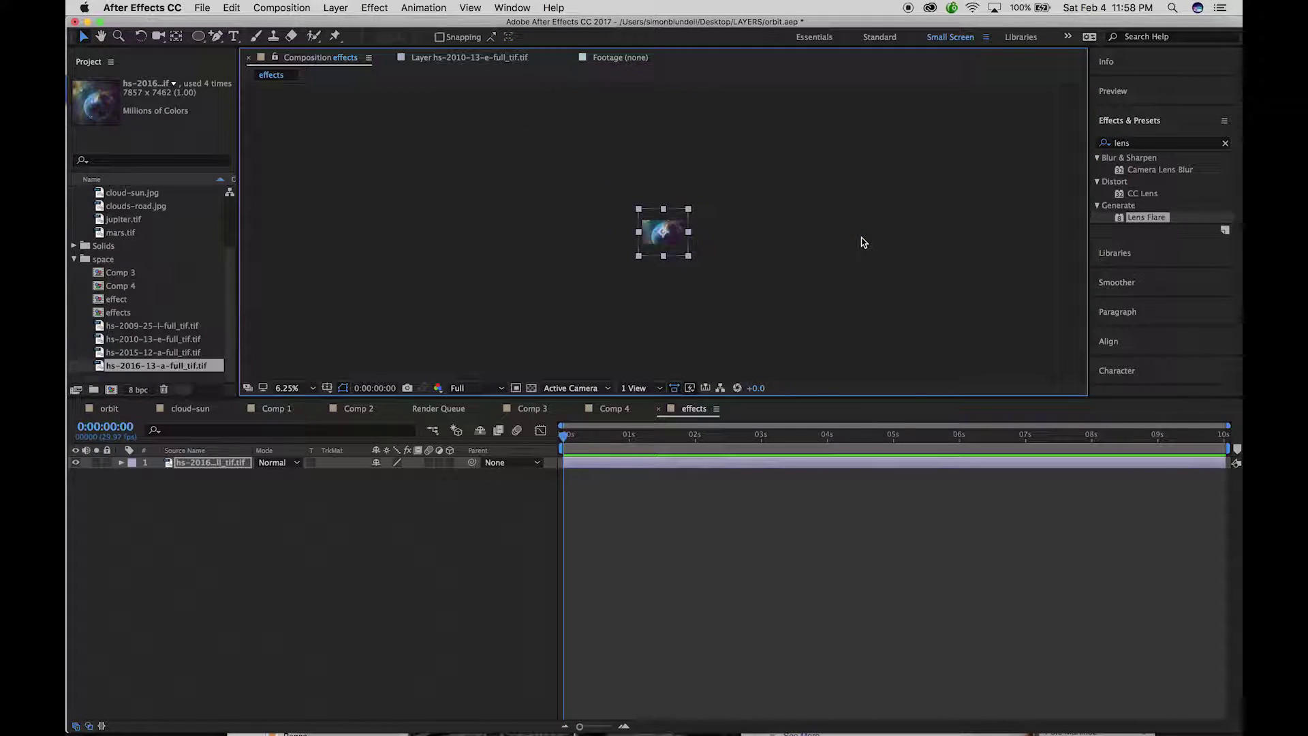
key(period)
key(period)
drag(762, 137, 753, 146)
click(728, 208)
drag(729, 207, 729, 244)
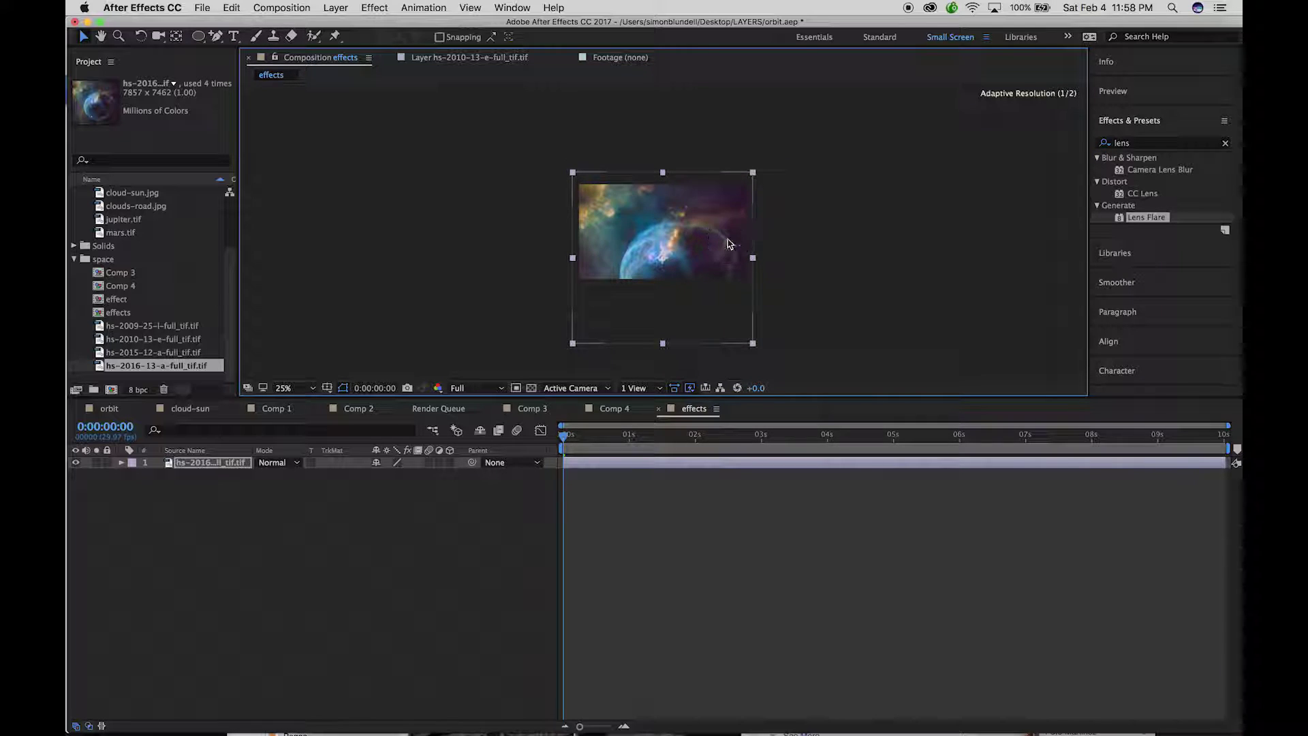
click(502, 525)
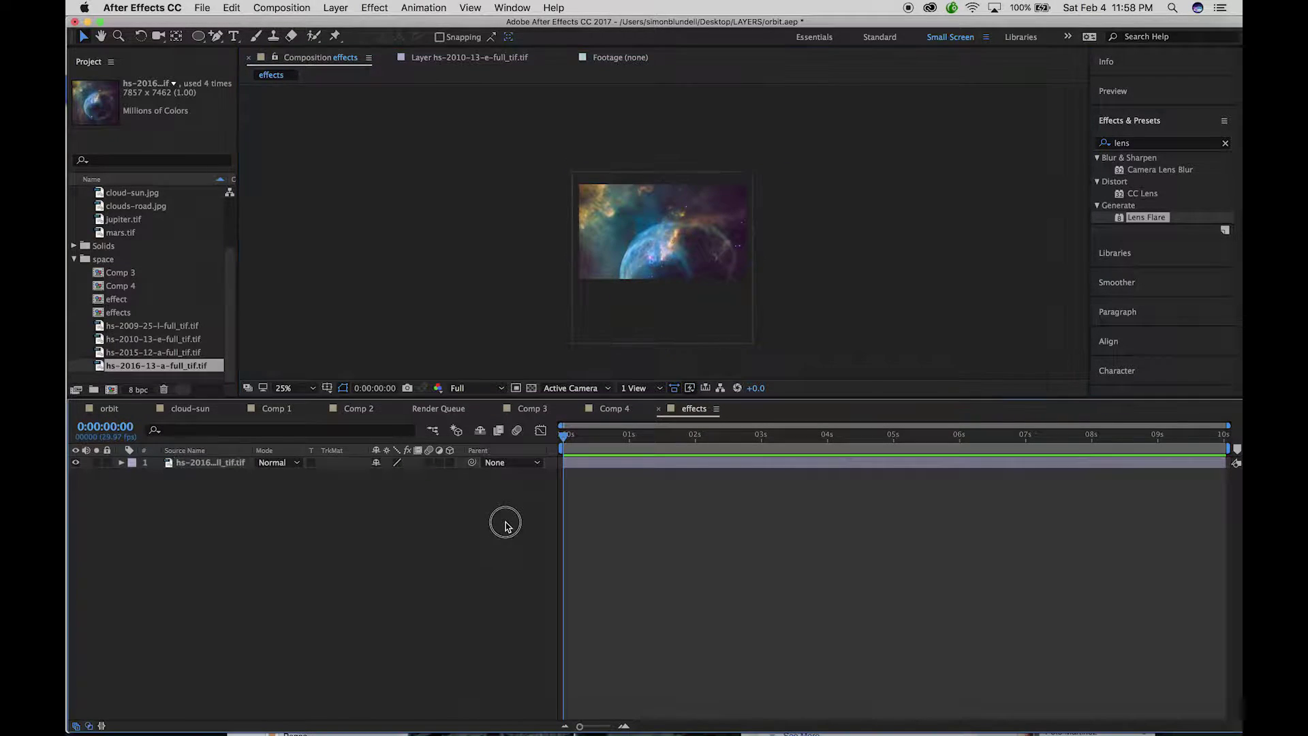
key(period)
key(period)
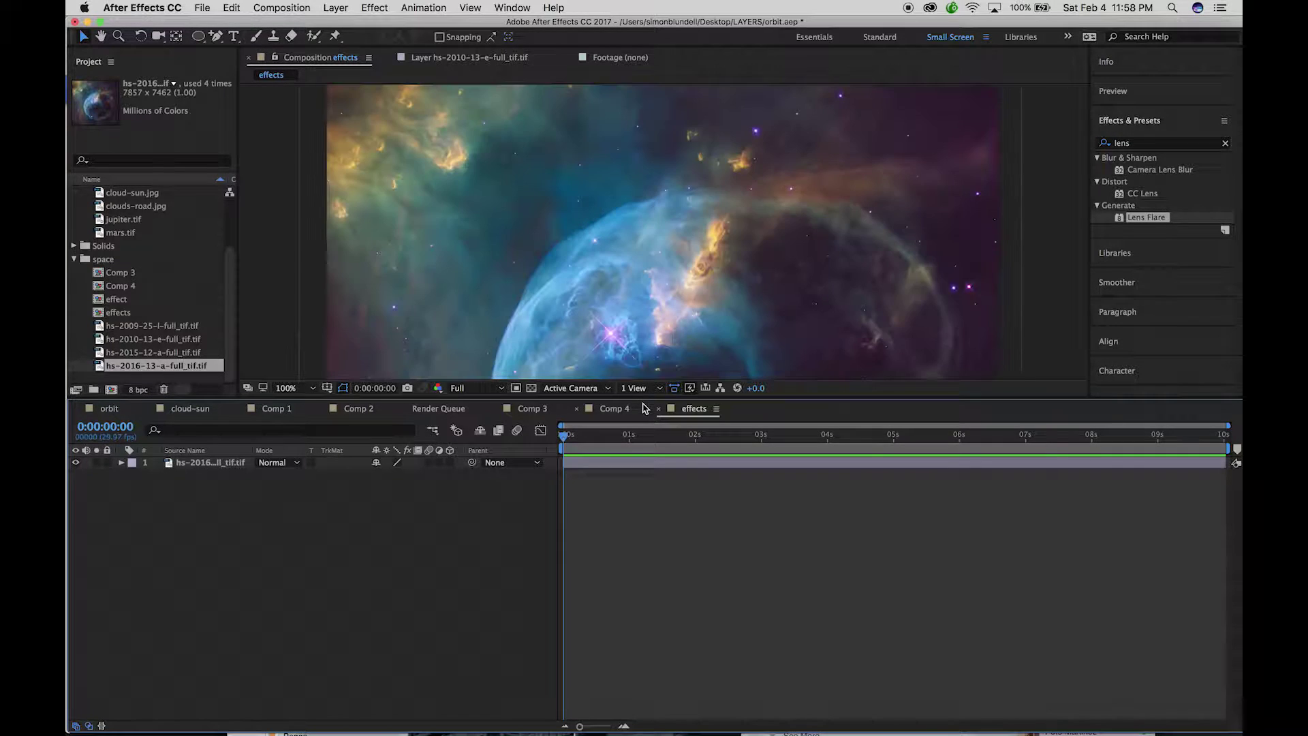
key(comma)
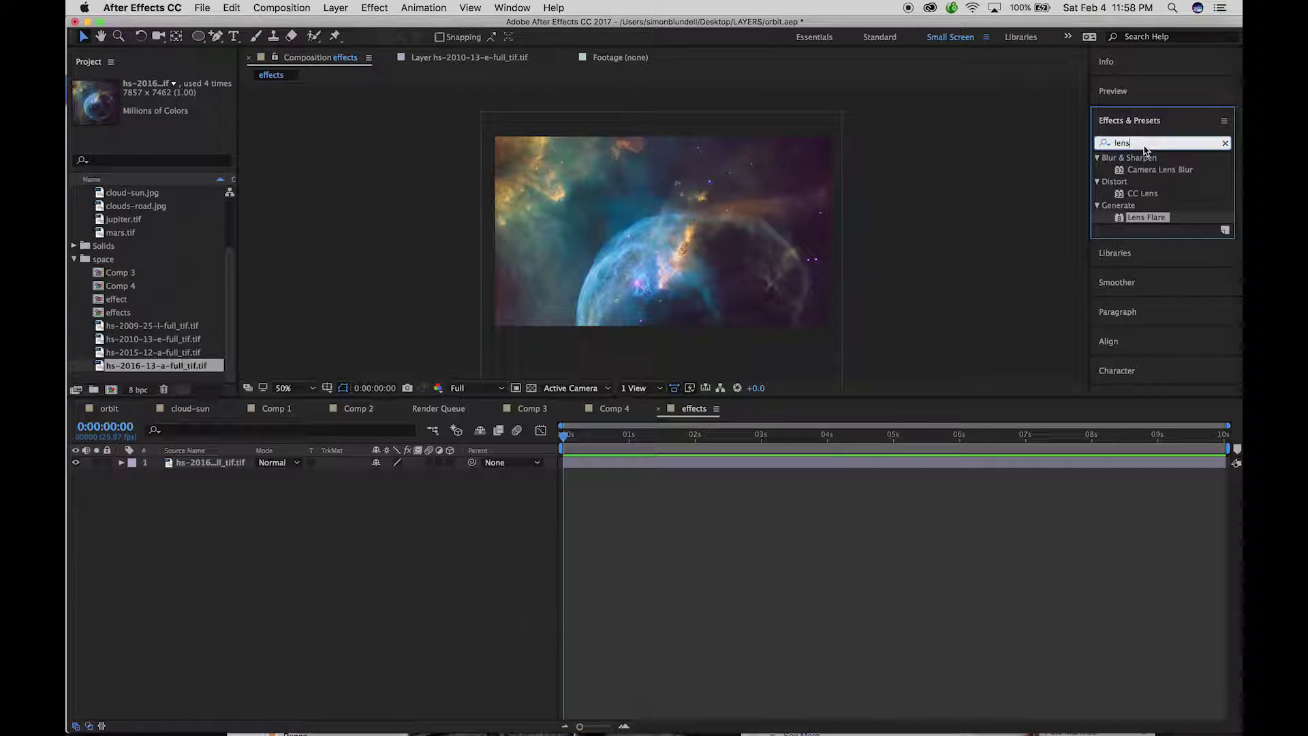
click(1104, 142)
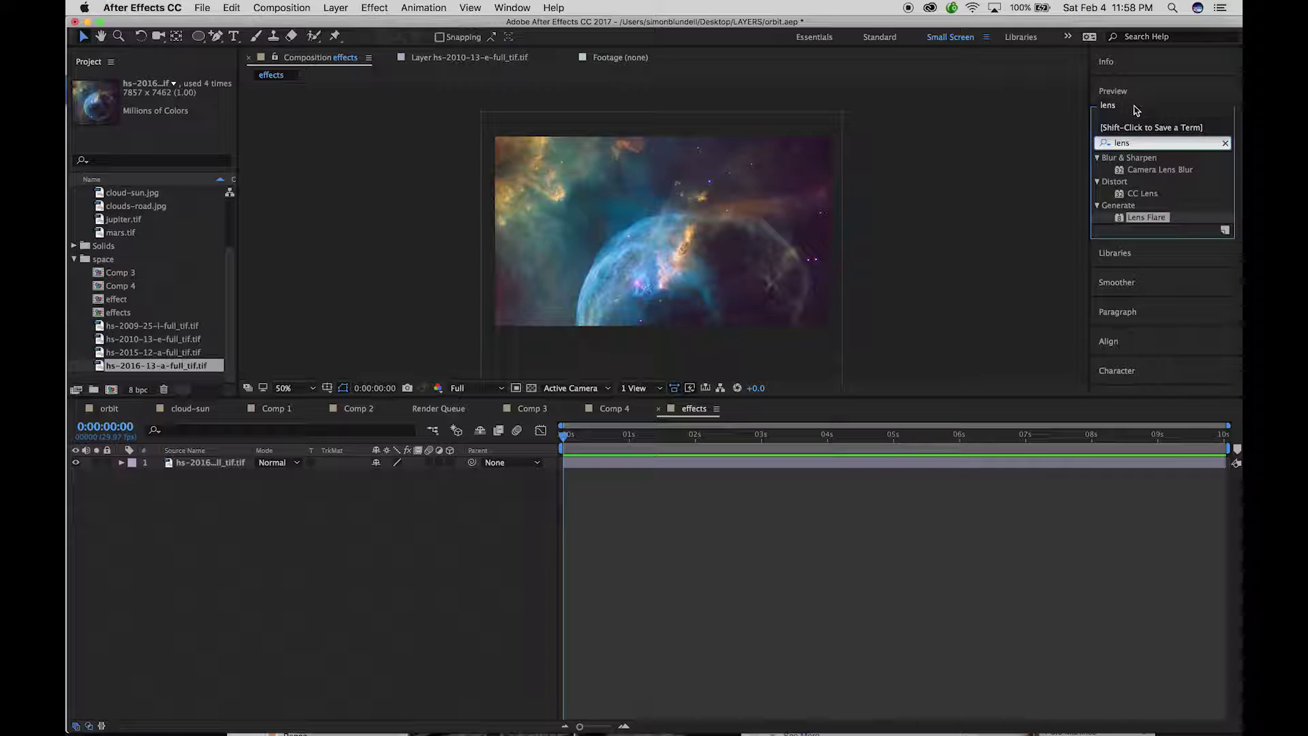
click(1137, 111)
click(1131, 123)
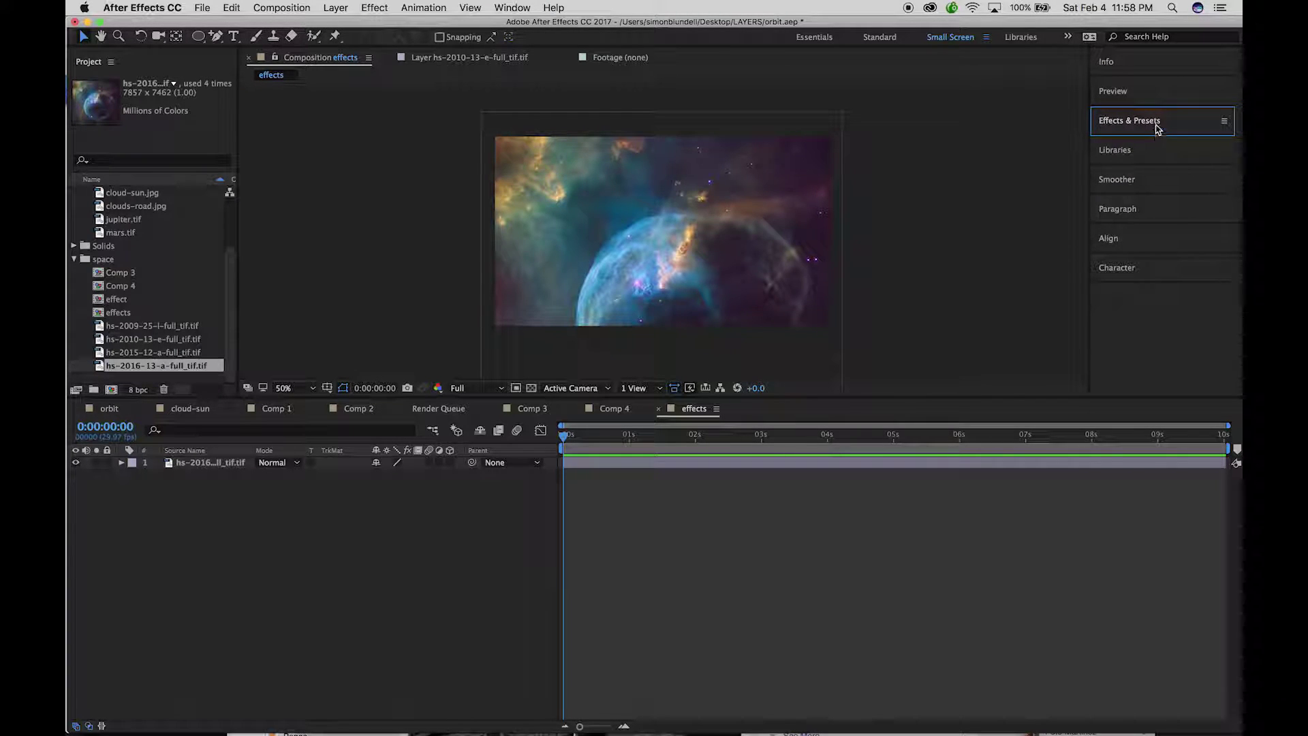
click(1156, 127)
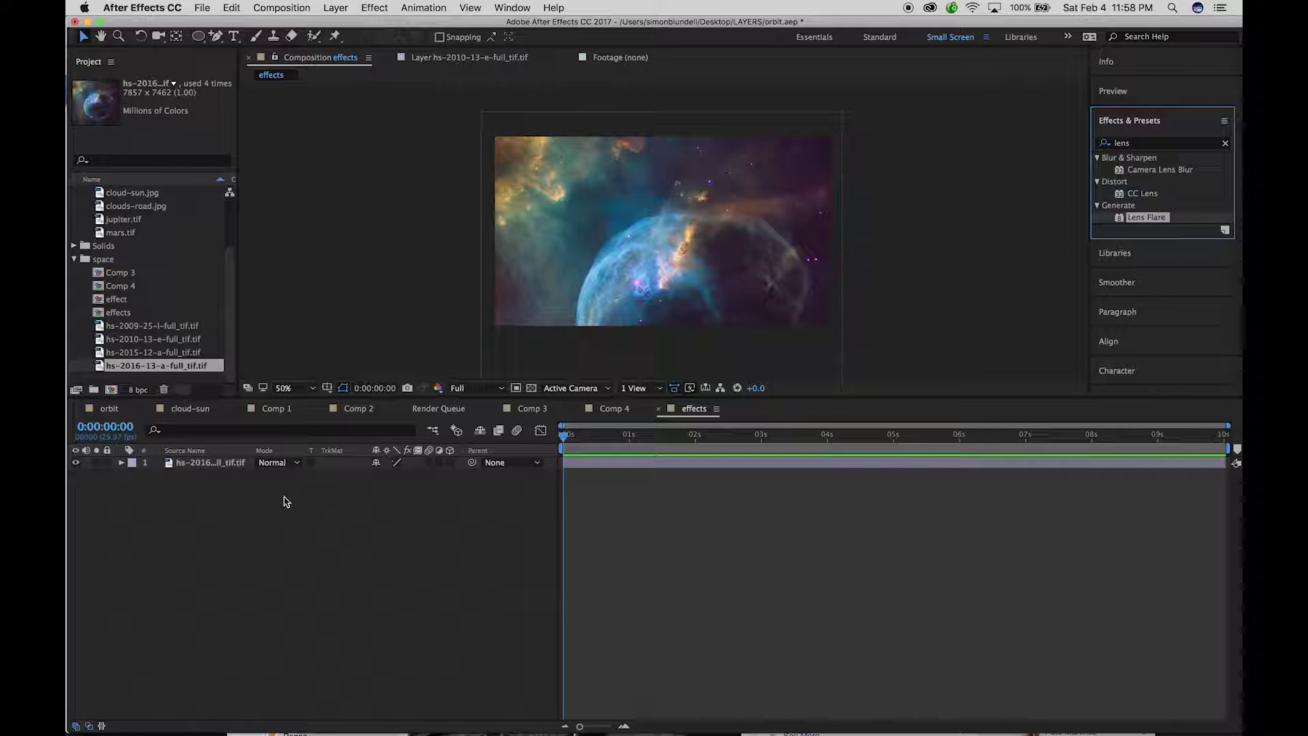
click(230, 465)
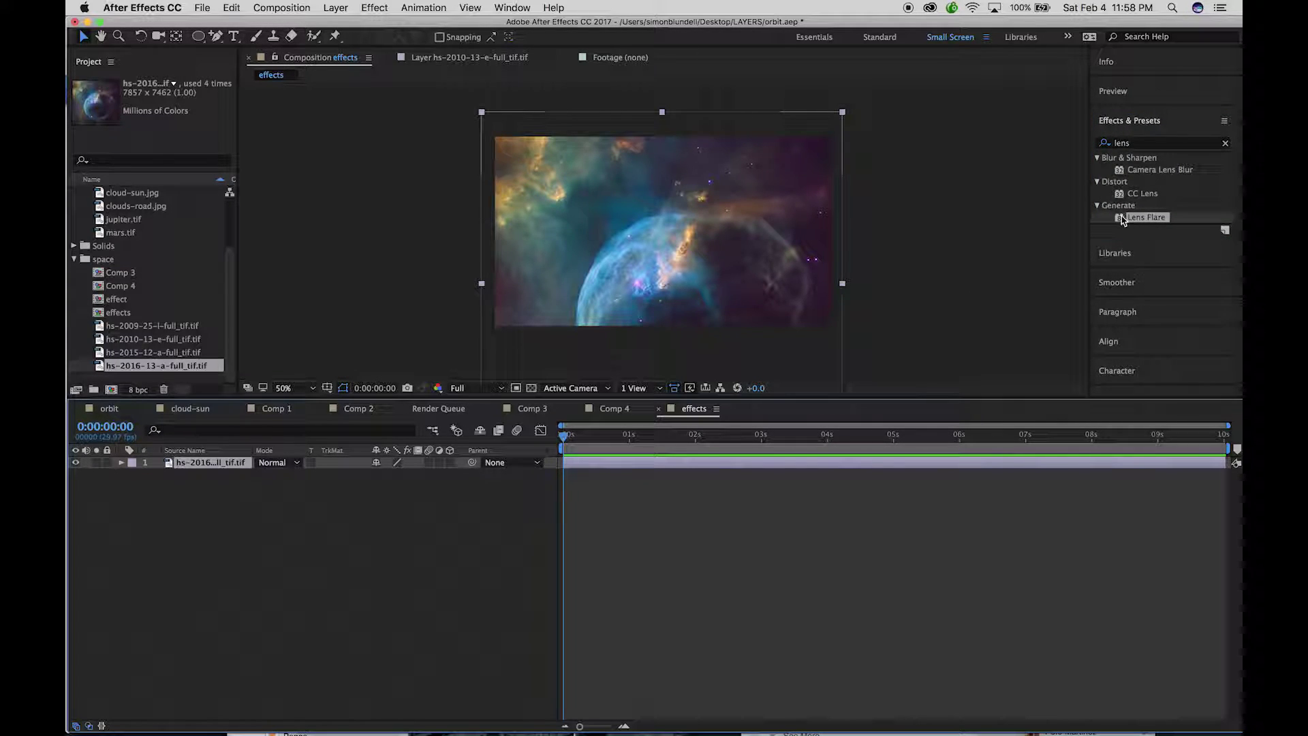
Apply Lens Flare to the nebula layer and move its flare centre toward the upper left.
double_click(1147, 216)
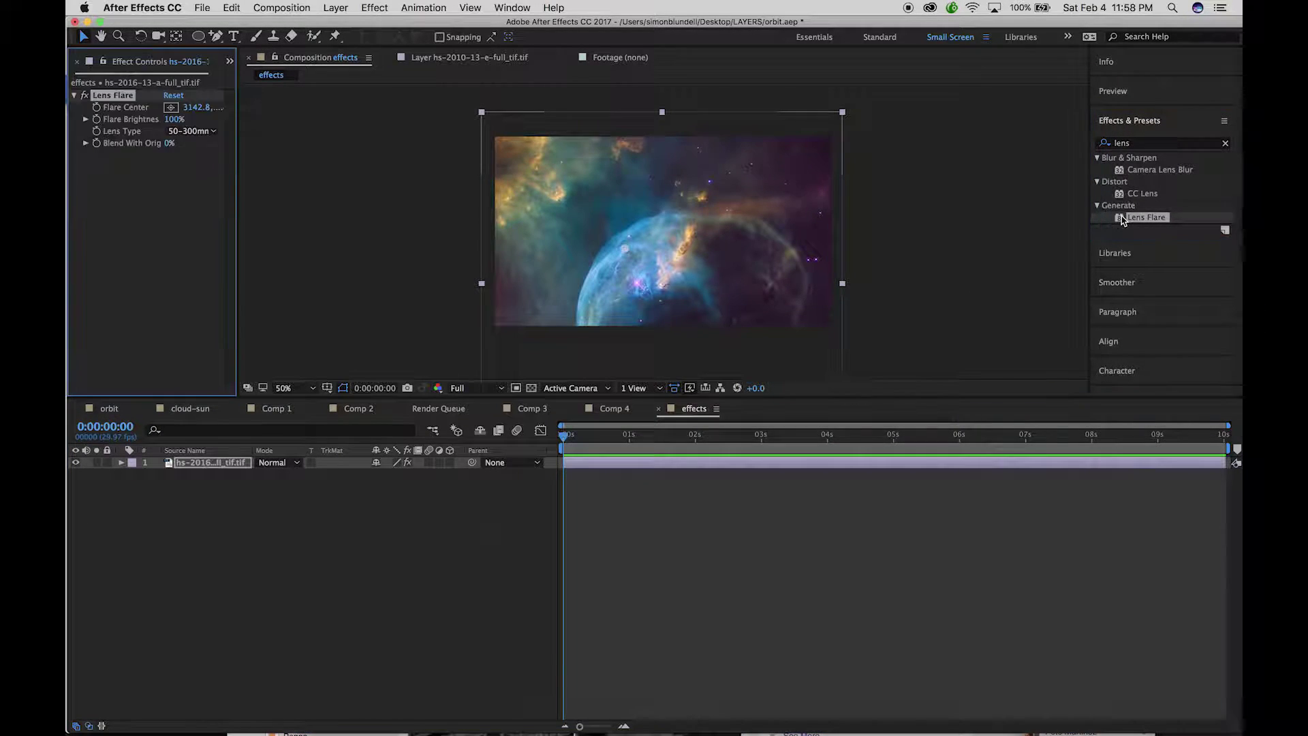
click(123, 464)
click(138, 475)
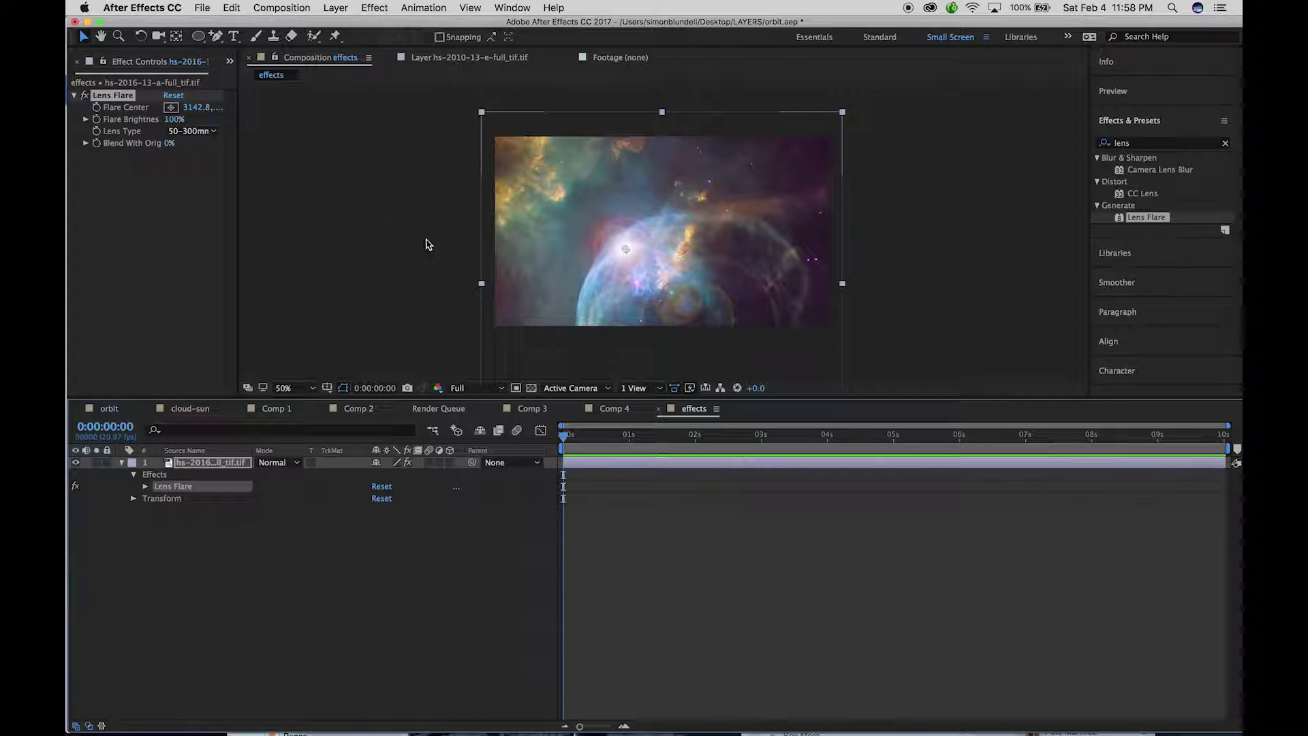
drag(625, 249, 564, 214)
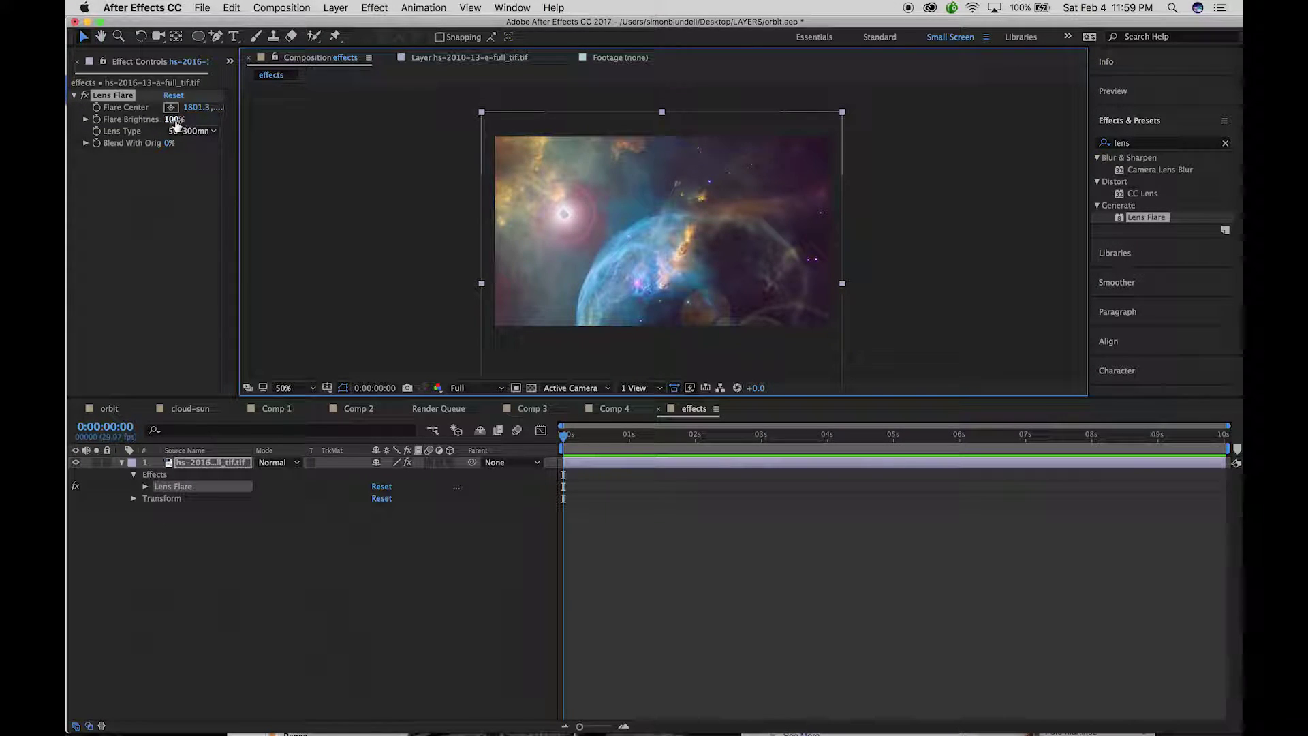
Raise Flare Brightness to 109% and keep the 50-300mm Zoom lens type after trying the others.
drag(176, 123, 128, 145)
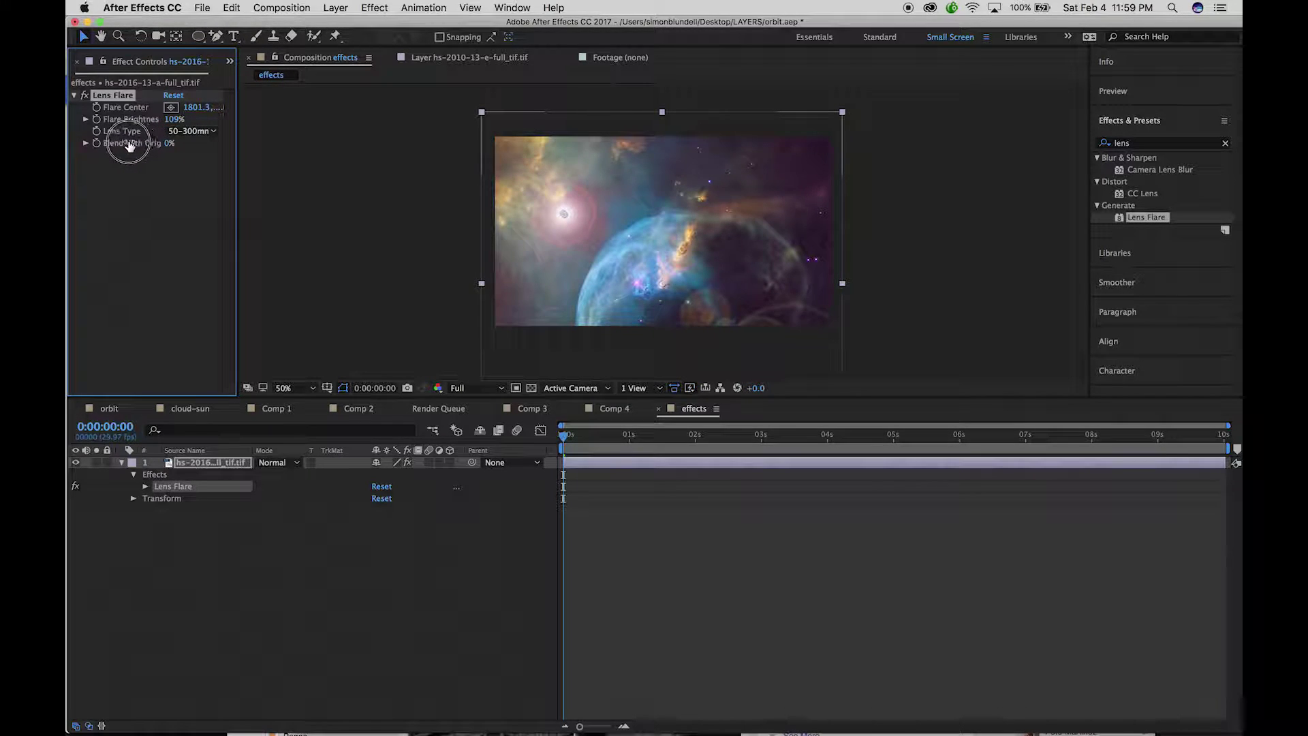
click(210, 132)
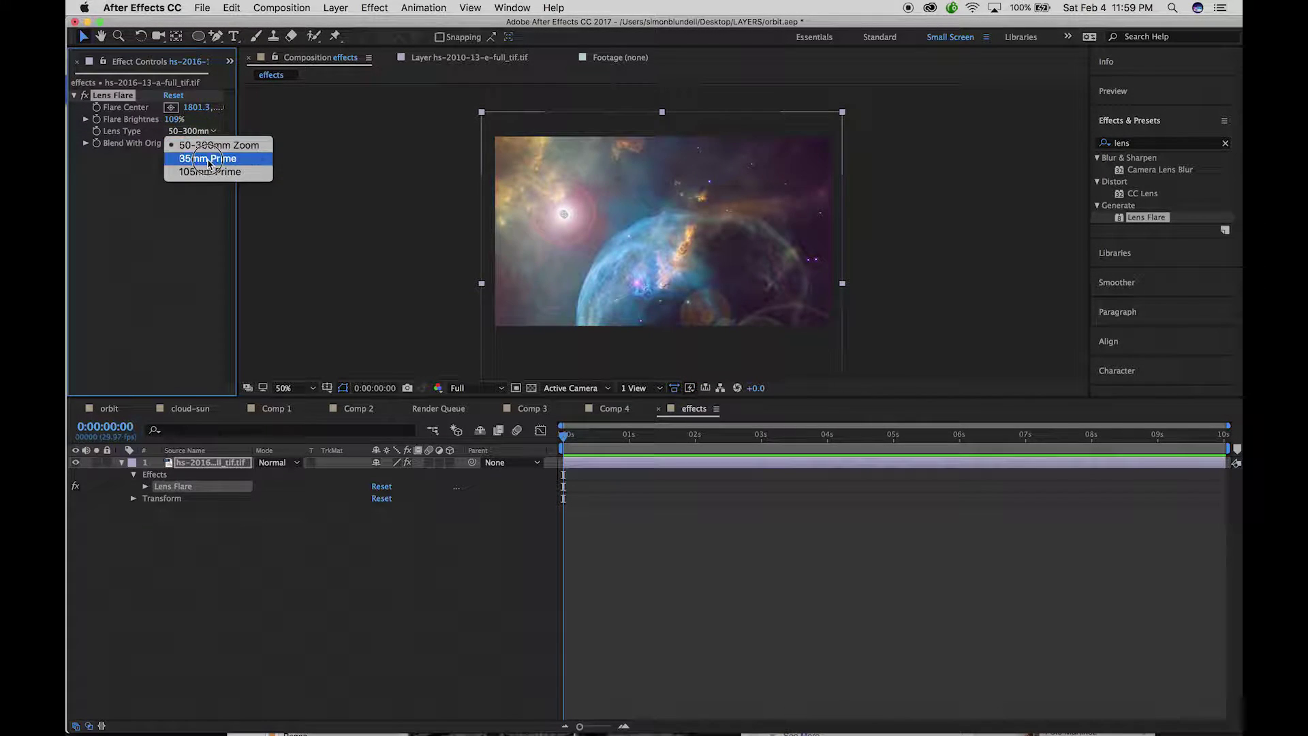
click(208, 158)
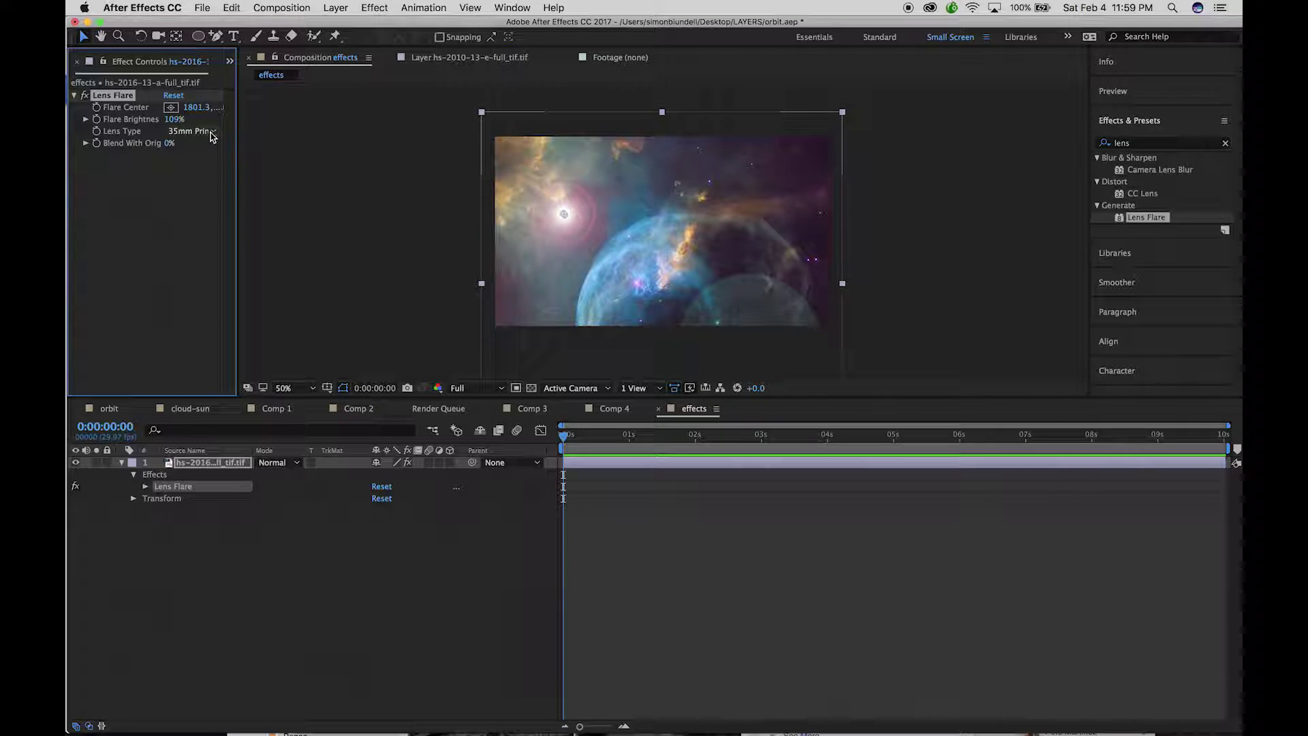
click(210, 131)
click(210, 171)
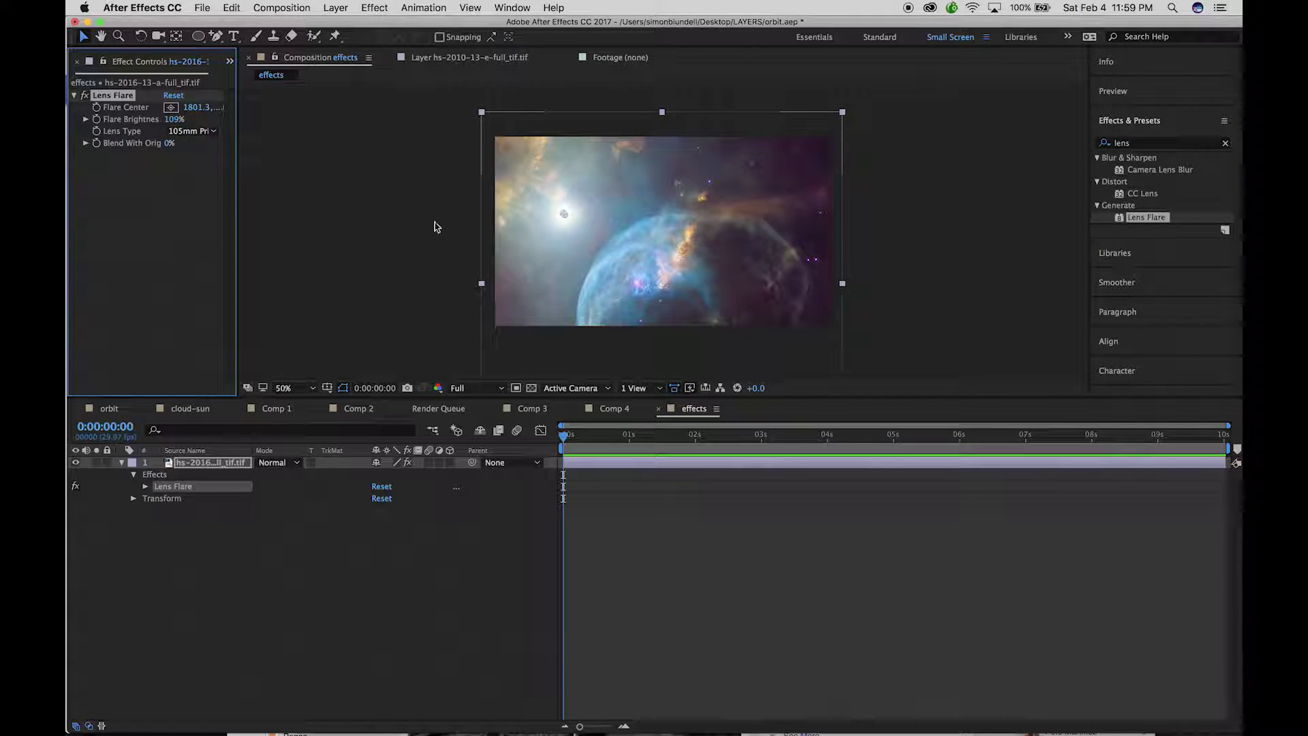
click(201, 131)
click(205, 135)
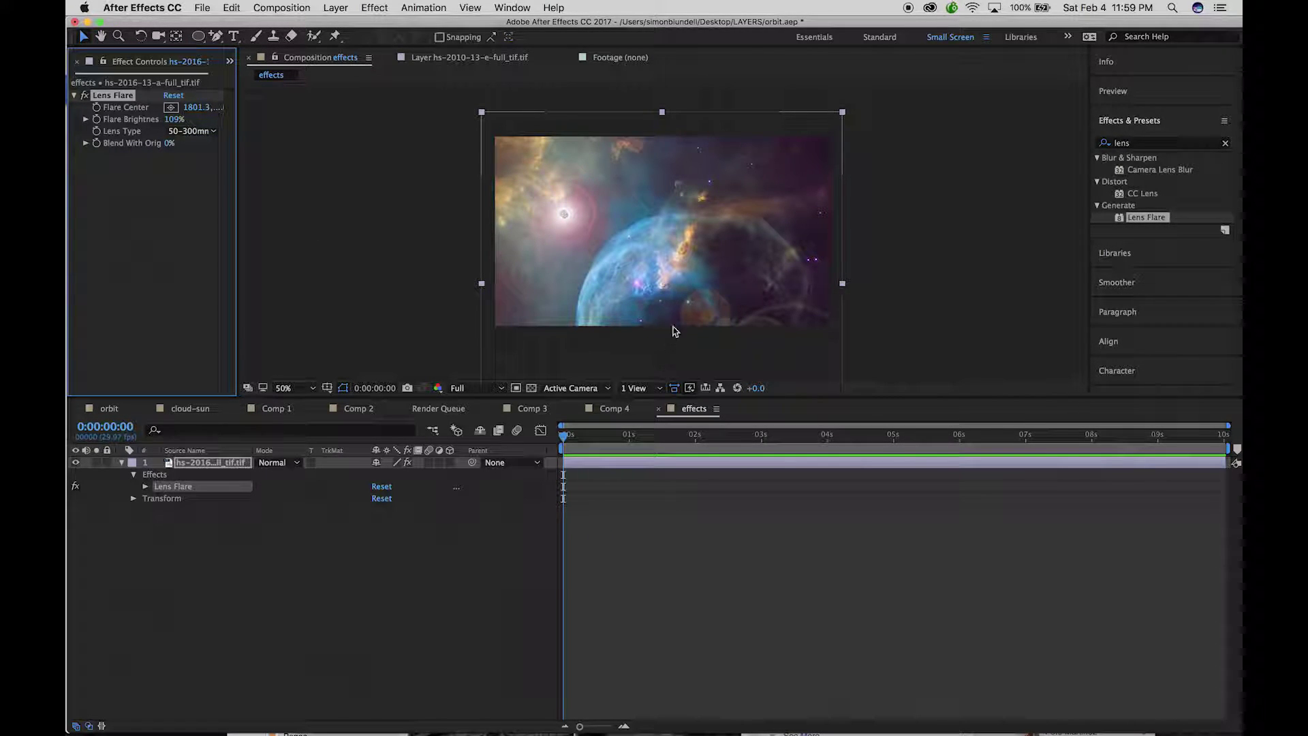
drag(570, 211, 667, 282)
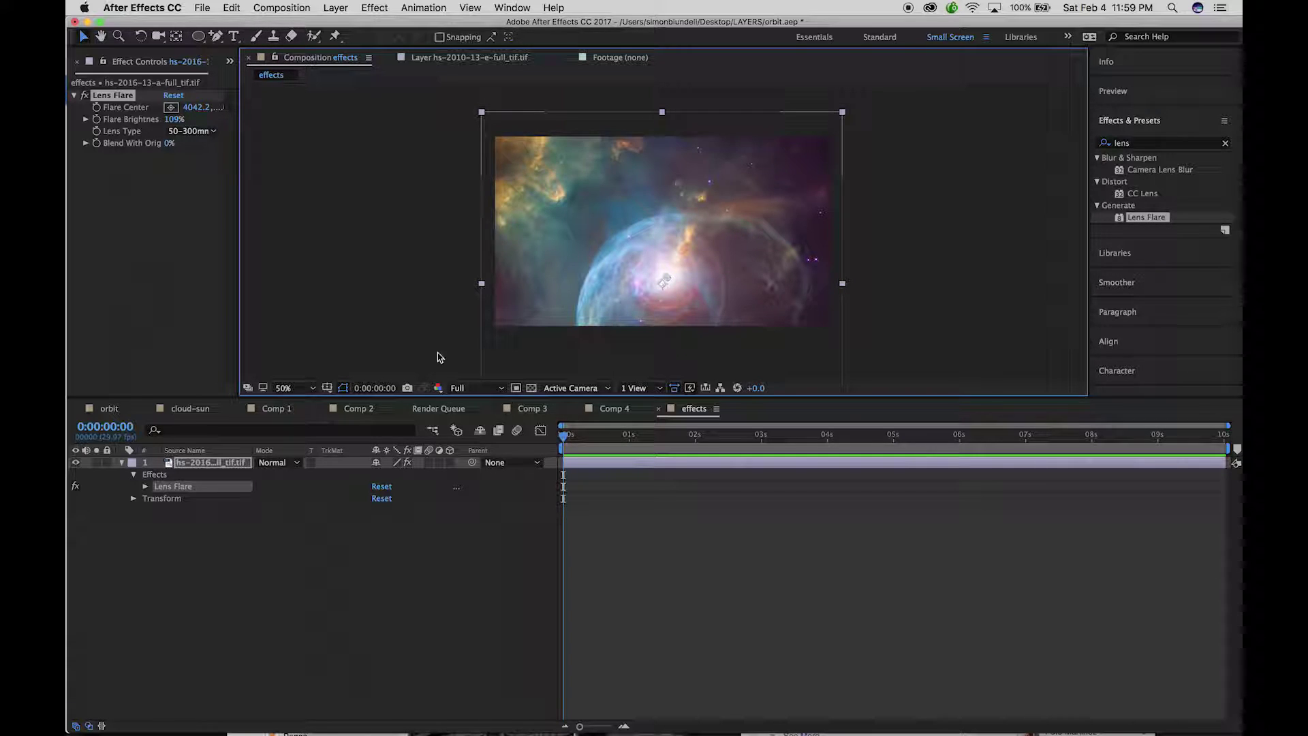
drag(570, 436, 485, 419)
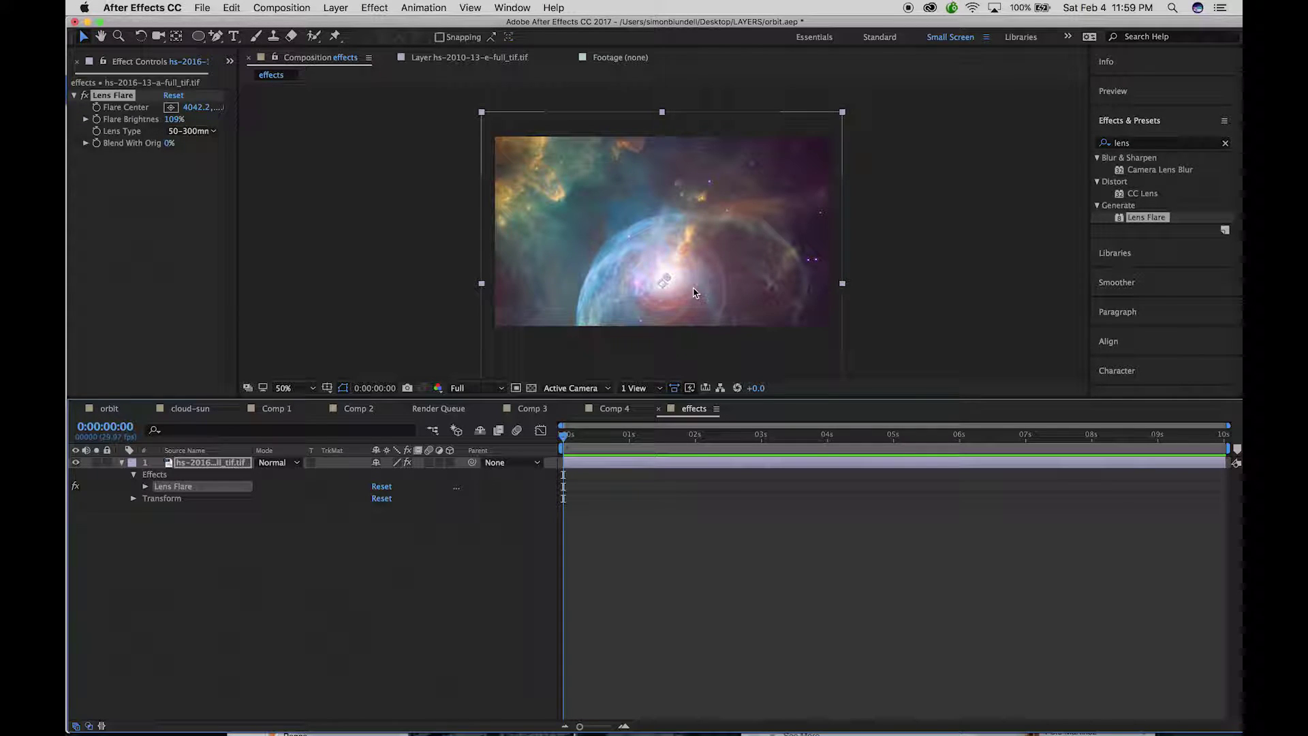
Add Box Blur to the nebula layer with a Blur Radius of 109.
click(1125, 143)
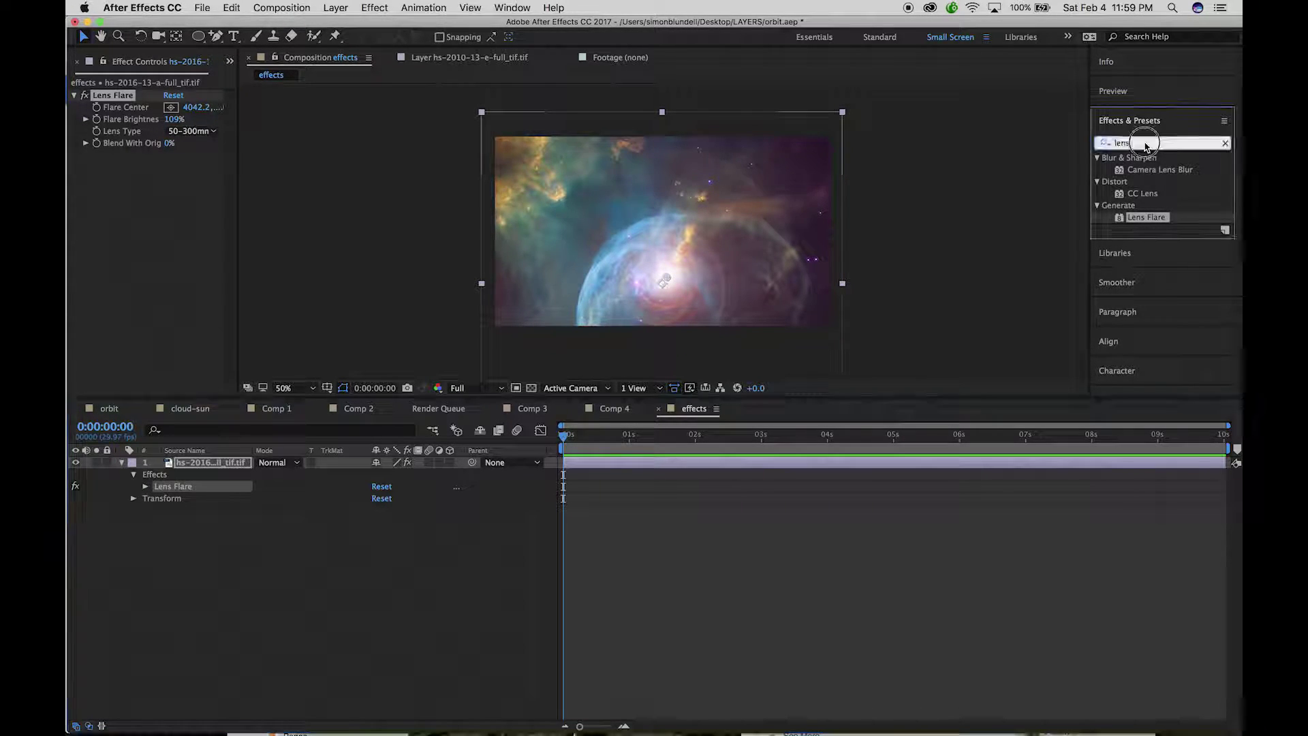
text(blur)
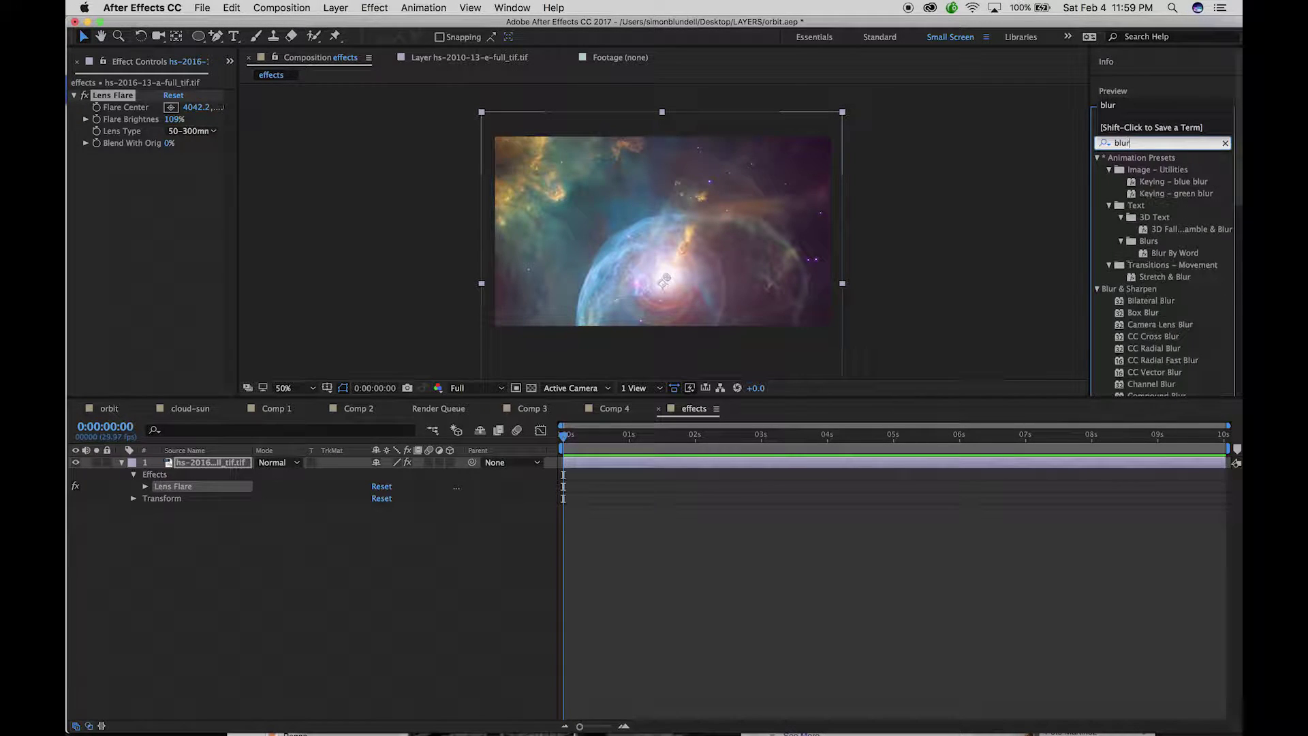
double_click(1142, 312)
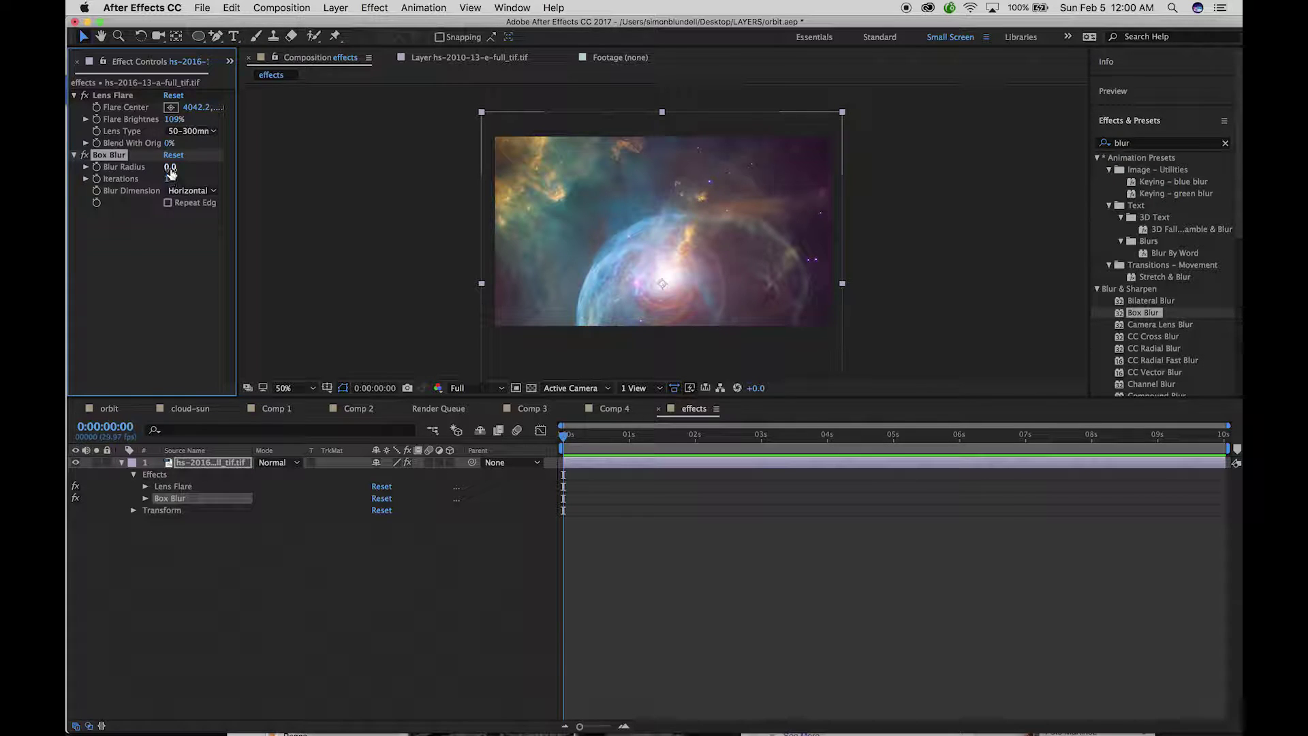
drag(171, 174, 248, 173)
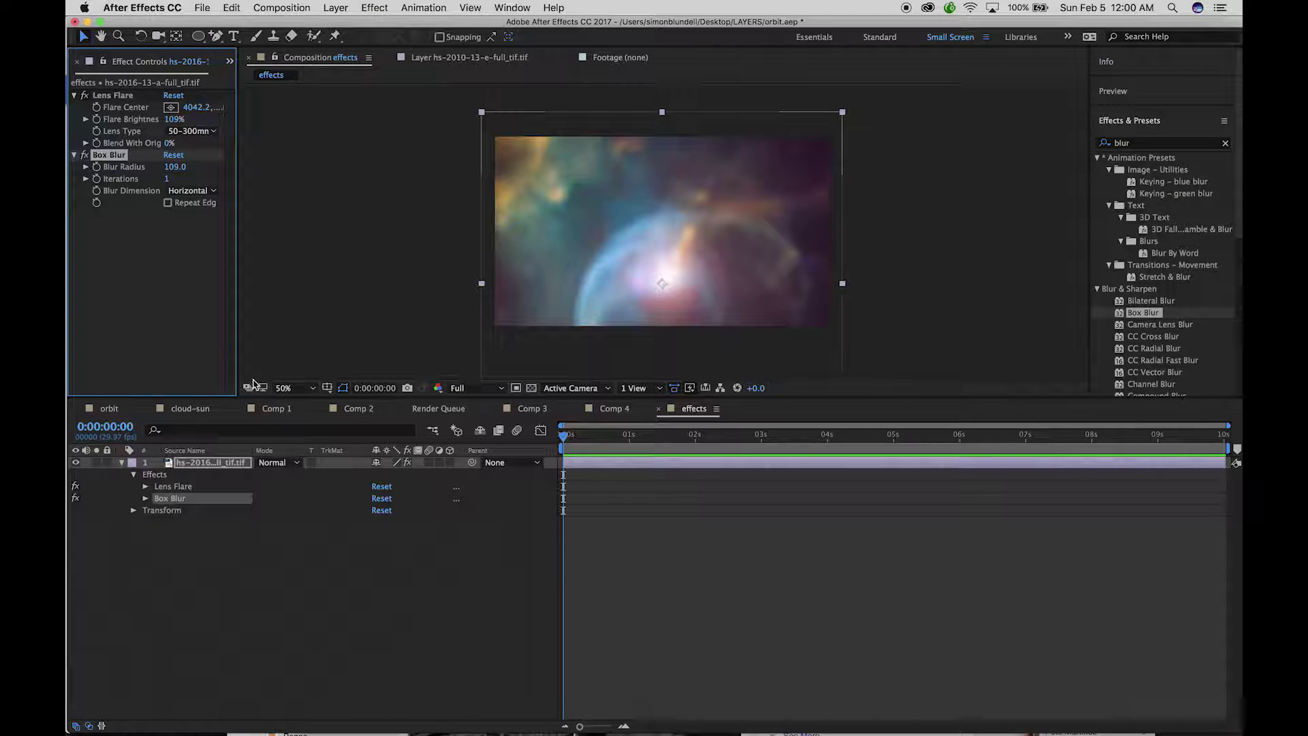
Switch off the nebula's Box Blur and Lens Flare effects and collapse layer 1.
click(84, 155)
click(84, 94)
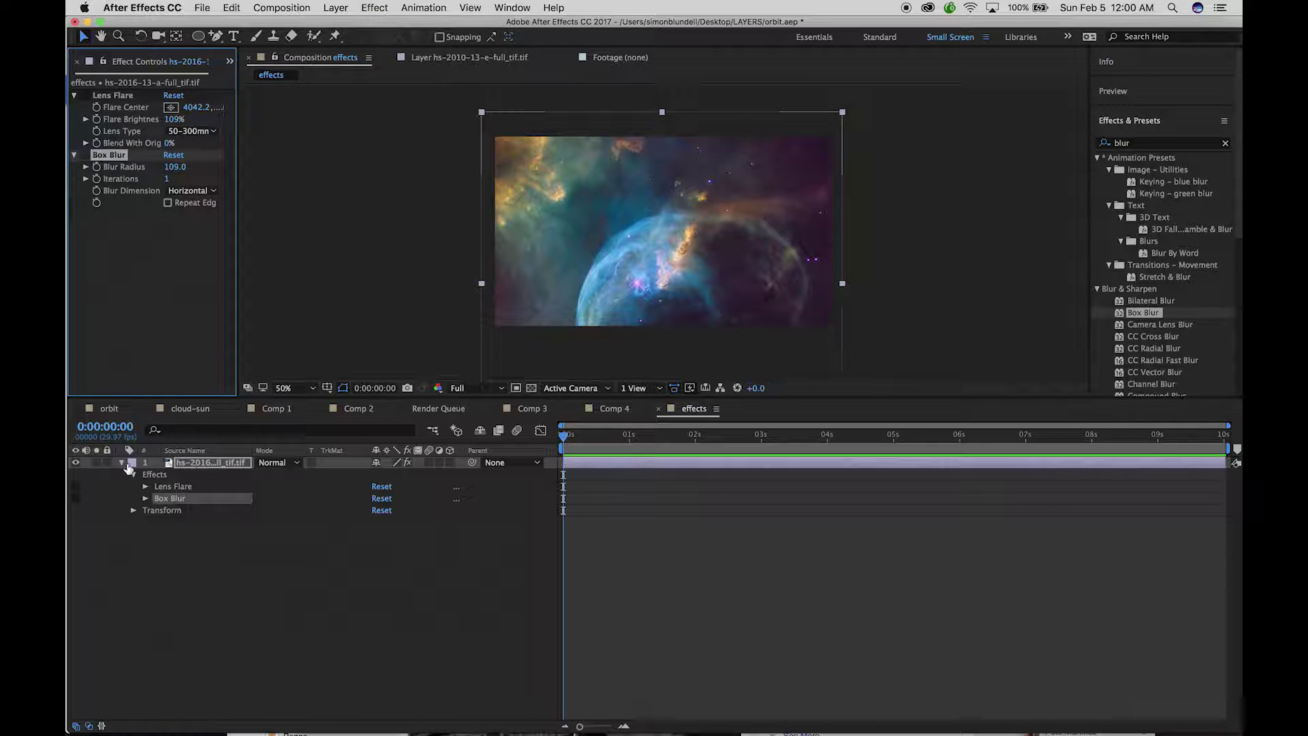
click(125, 467)
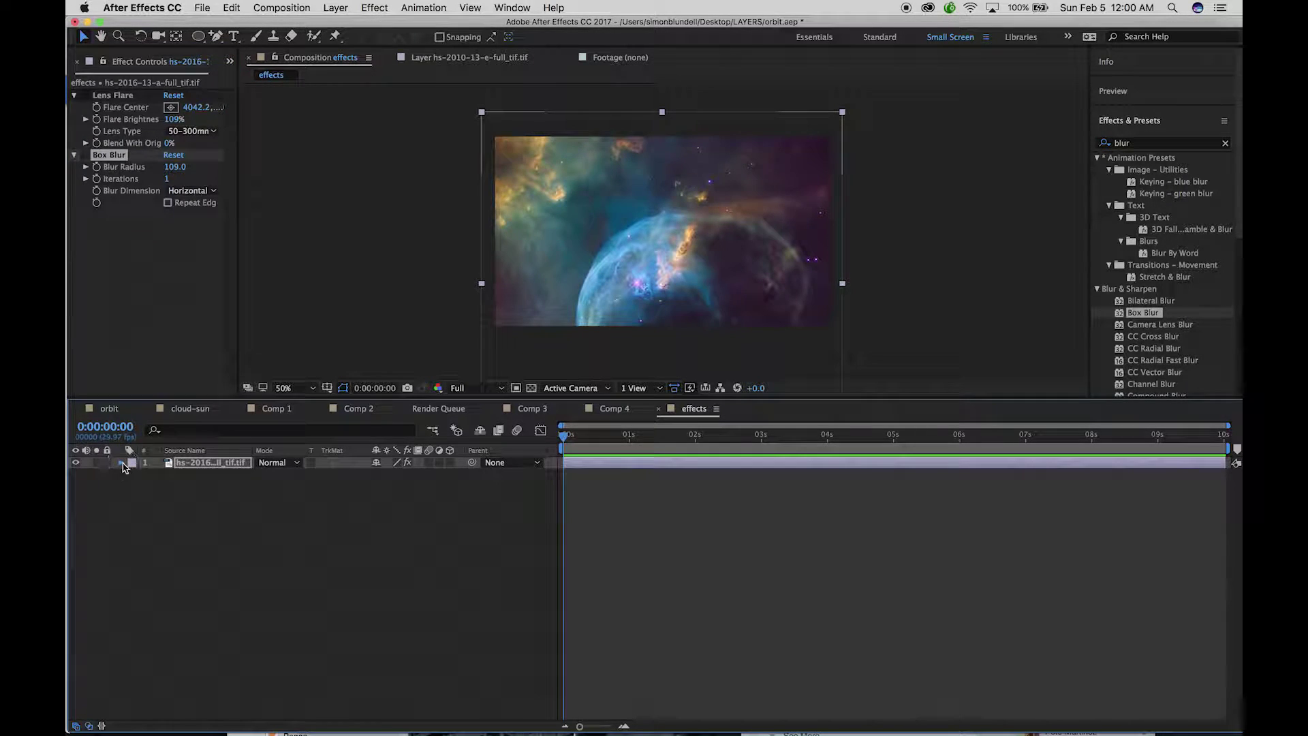
click(84, 155)
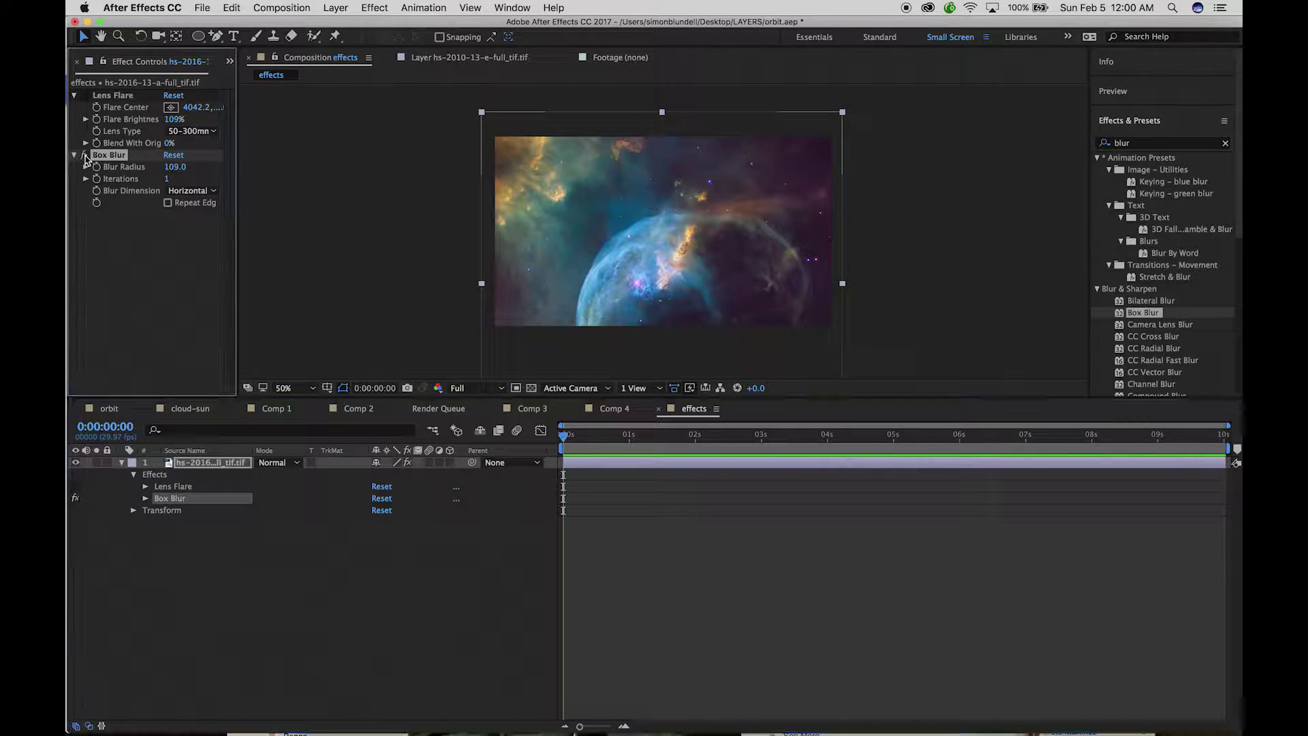
click(84, 96)
click(85, 95)
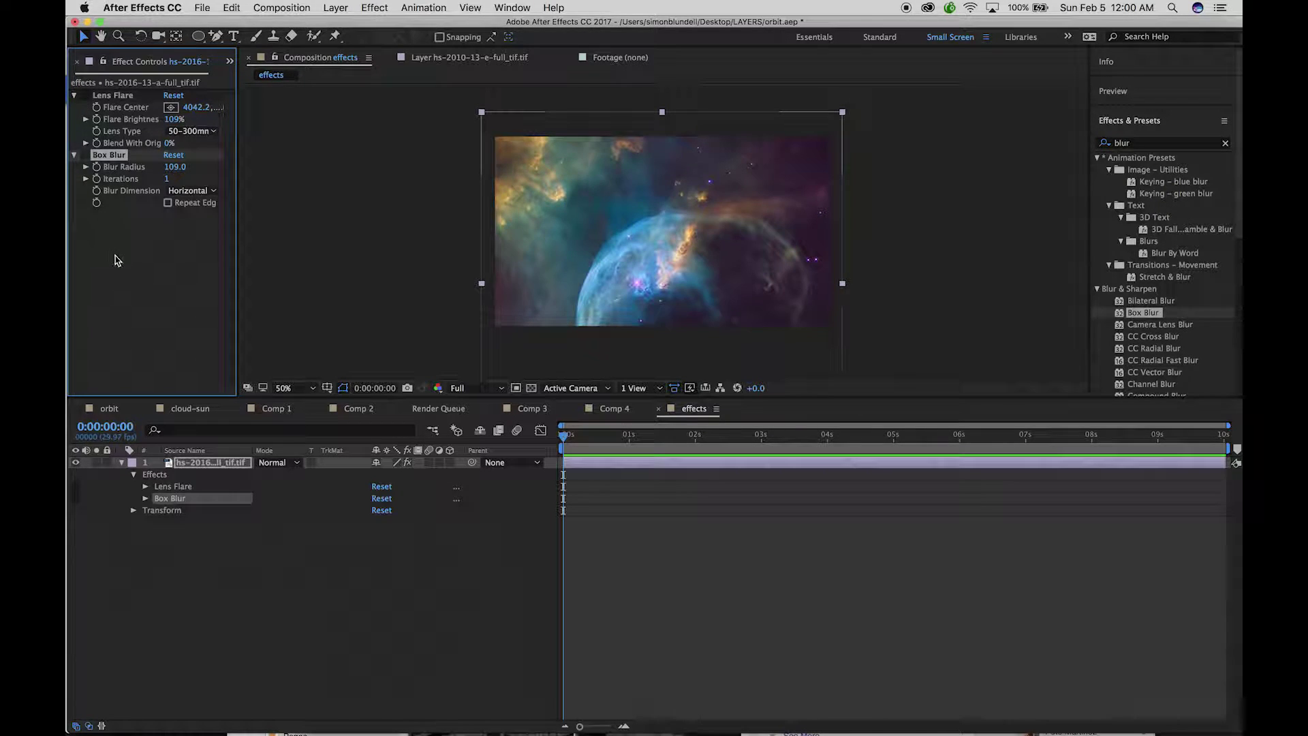
click(120, 464)
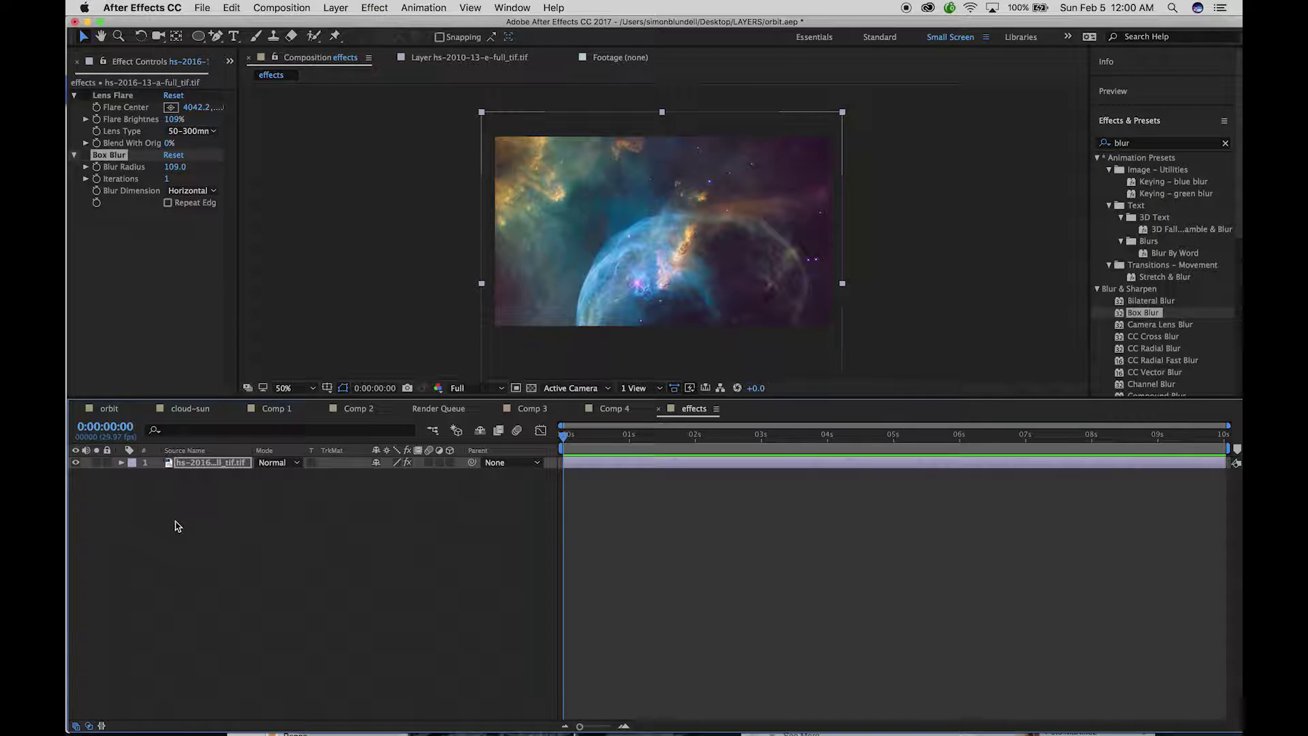
Create Black Solid 3, a 2504×1409 px black solid with locked aspect ratio, above the nebula.
click(175, 521)
click(335, 7)
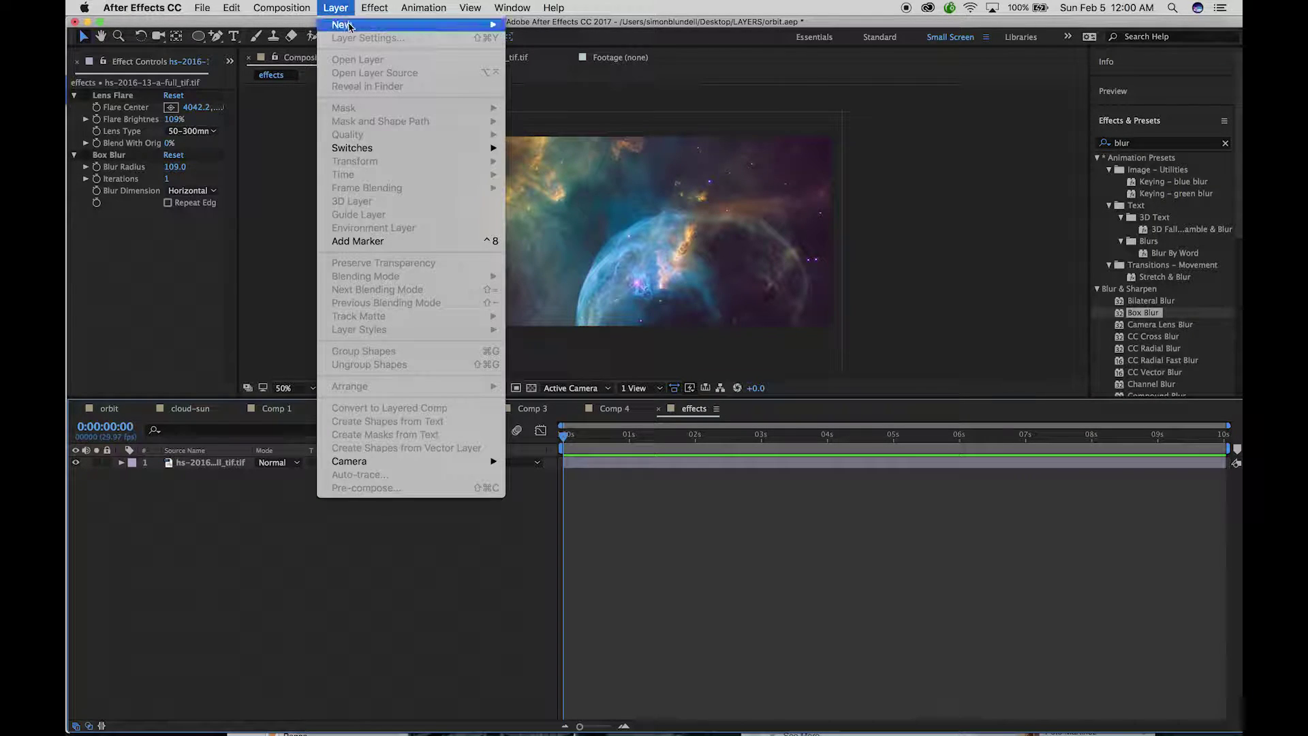
mouse_move(349, 26)
click(568, 38)
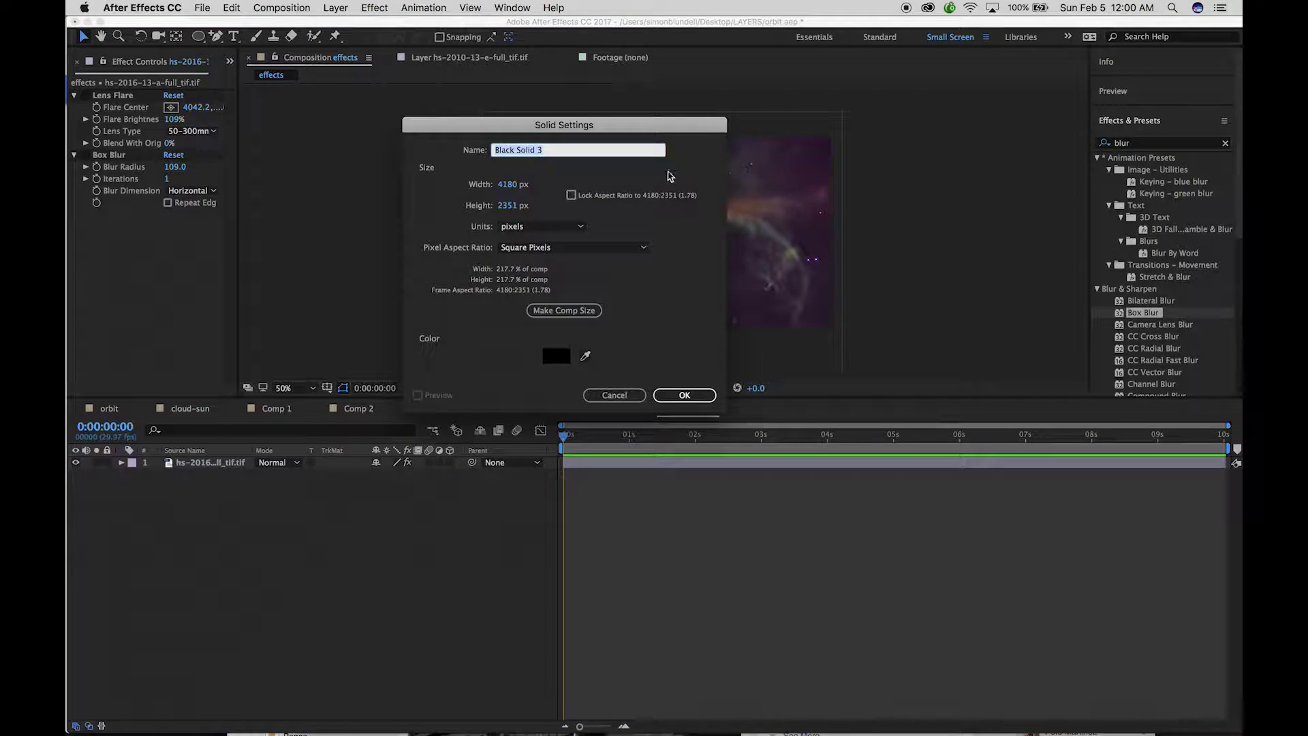
click(571, 195)
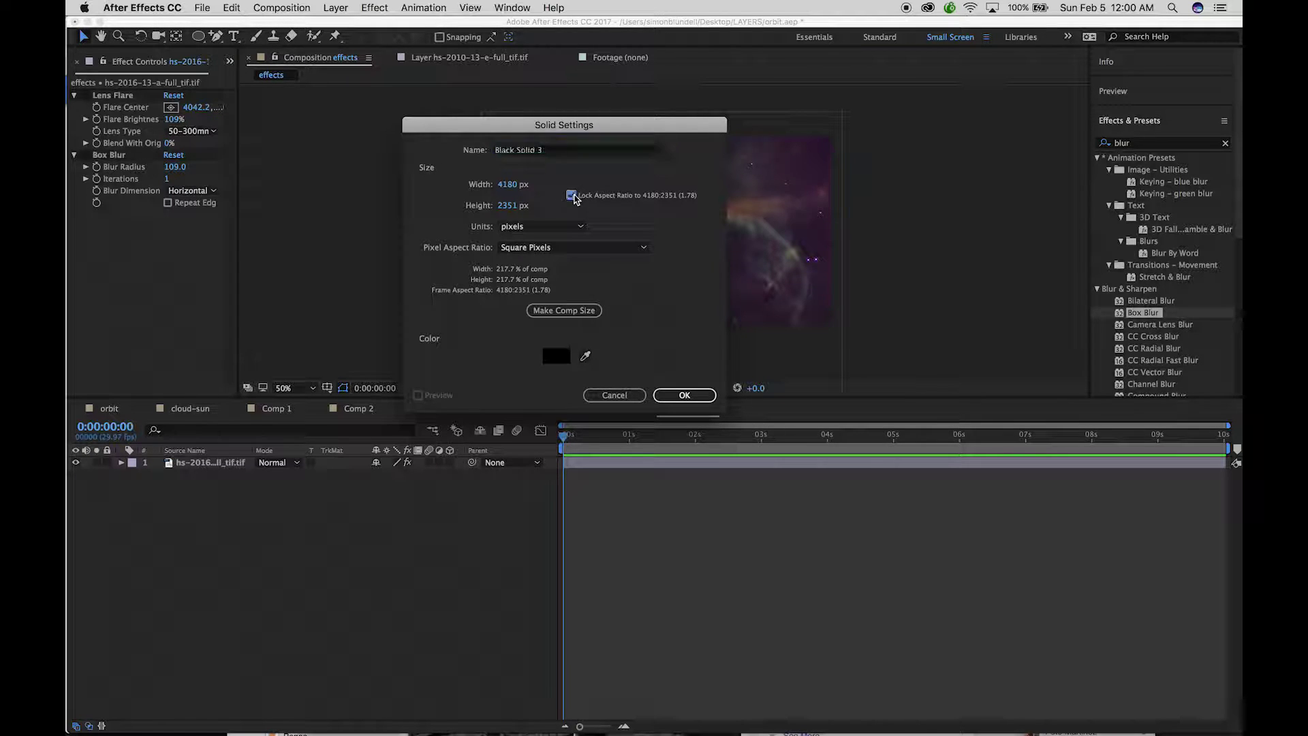
click(564, 310)
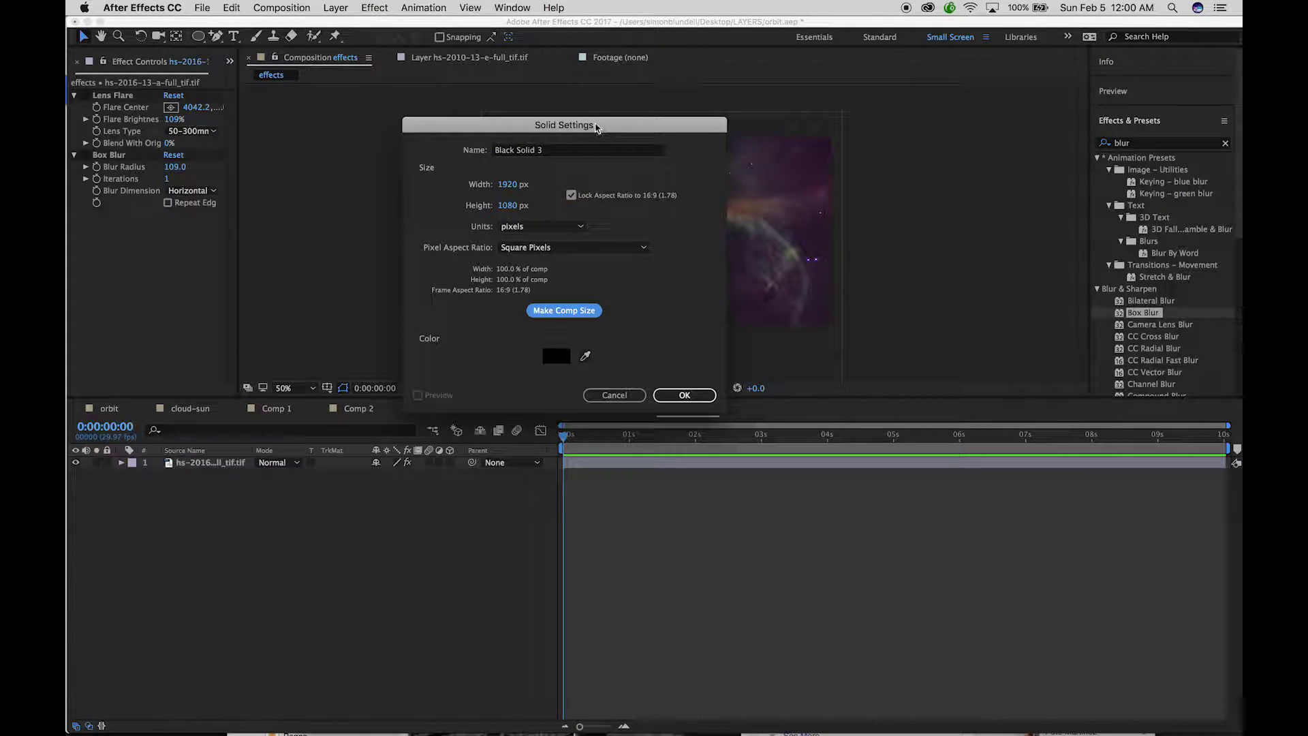
drag(596, 128, 997, 91)
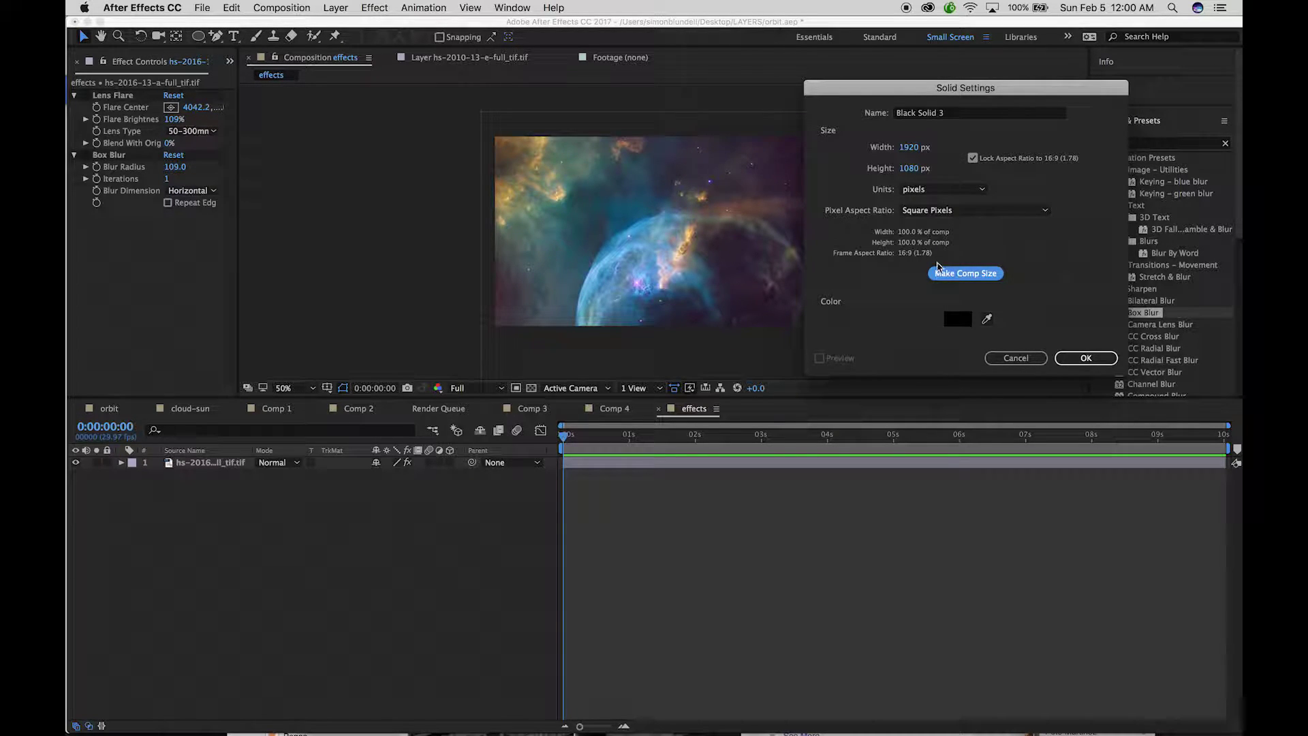
drag(904, 151, 996, 148)
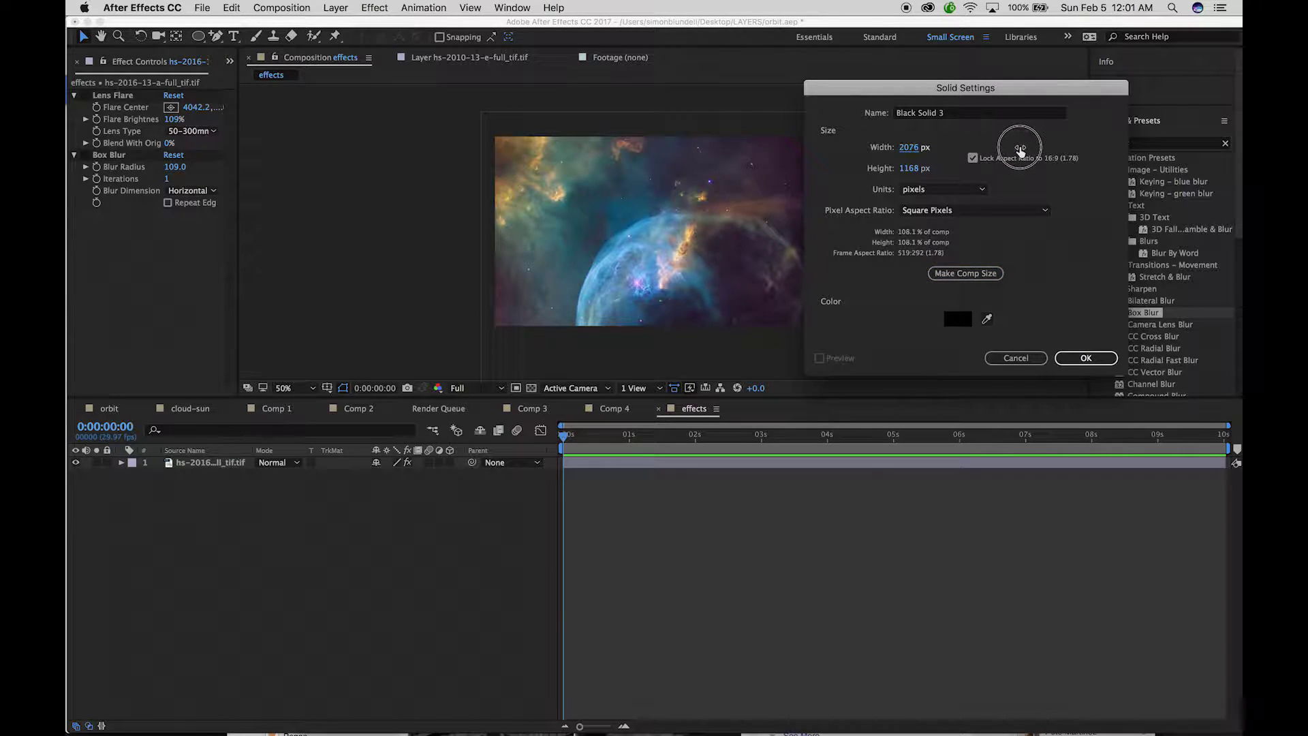
drag(1020, 149, 1098, 150)
drag(907, 153, 972, 149)
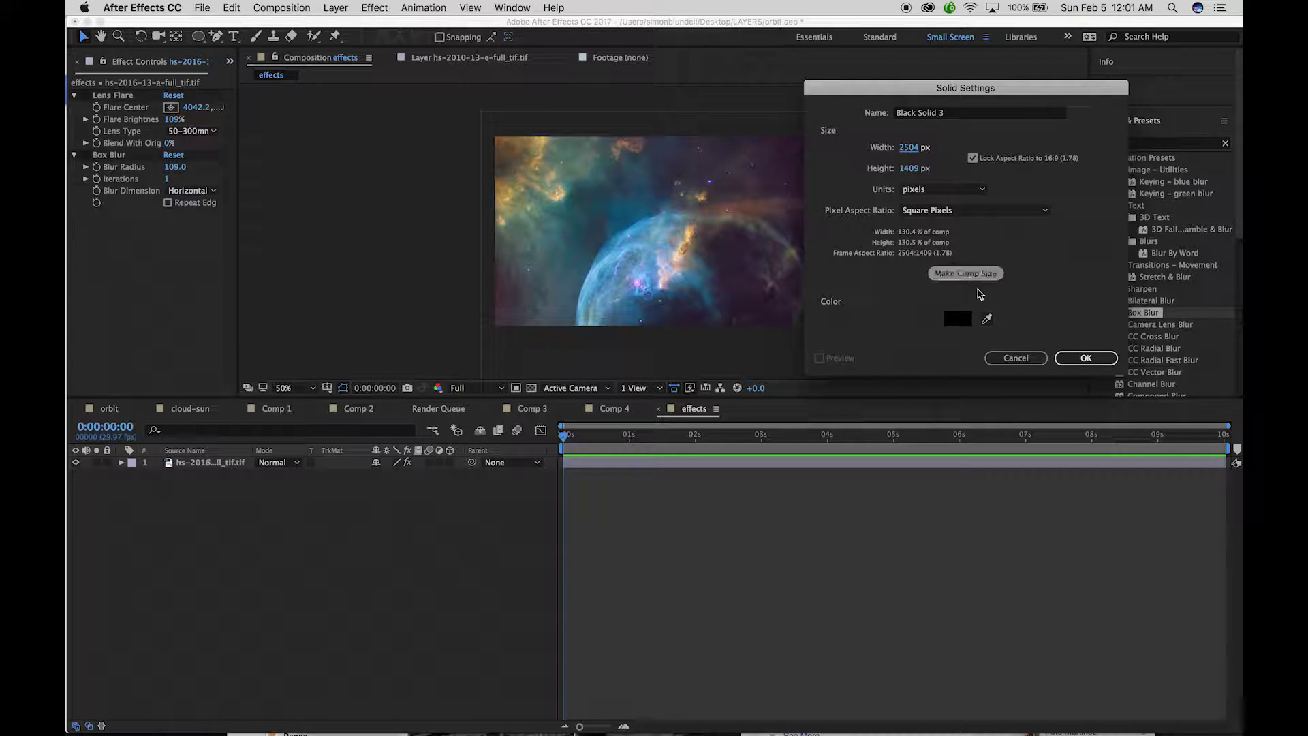
click(1085, 359)
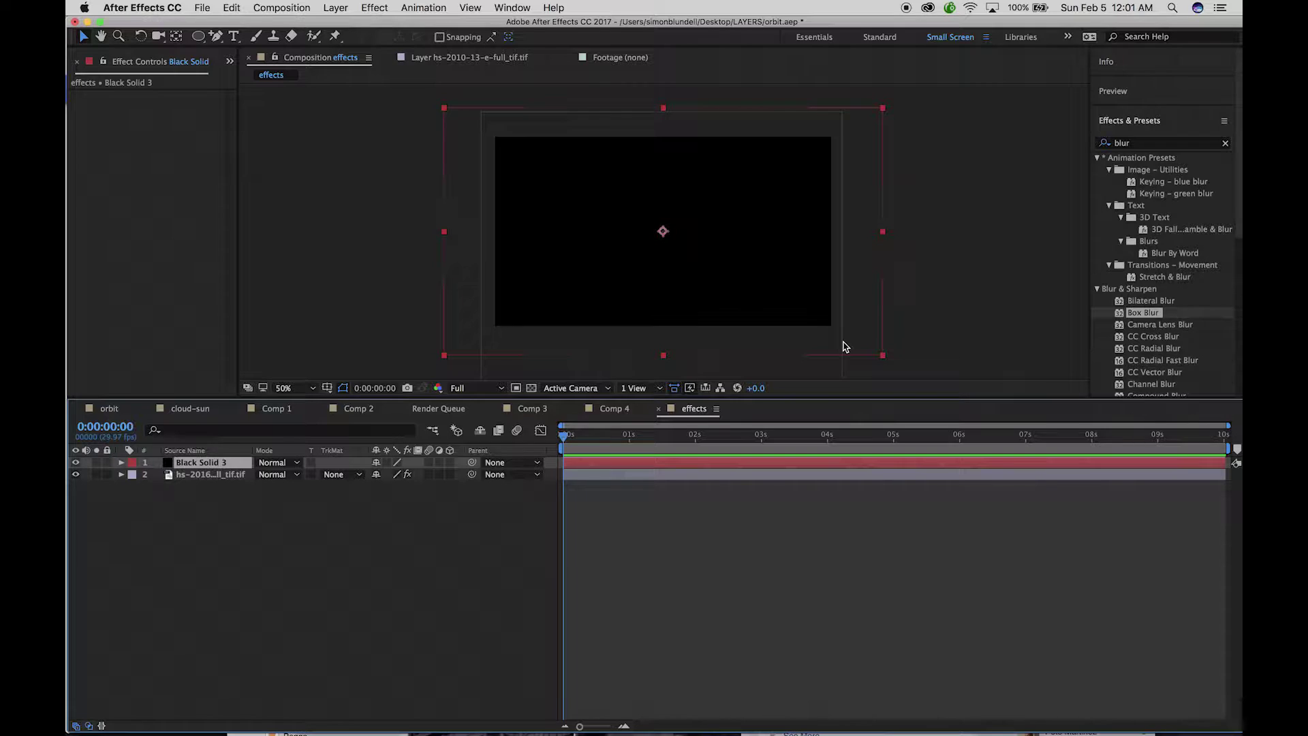
Add Box Blur and Lens Flare effects to Black Solid 3.
key(comma)
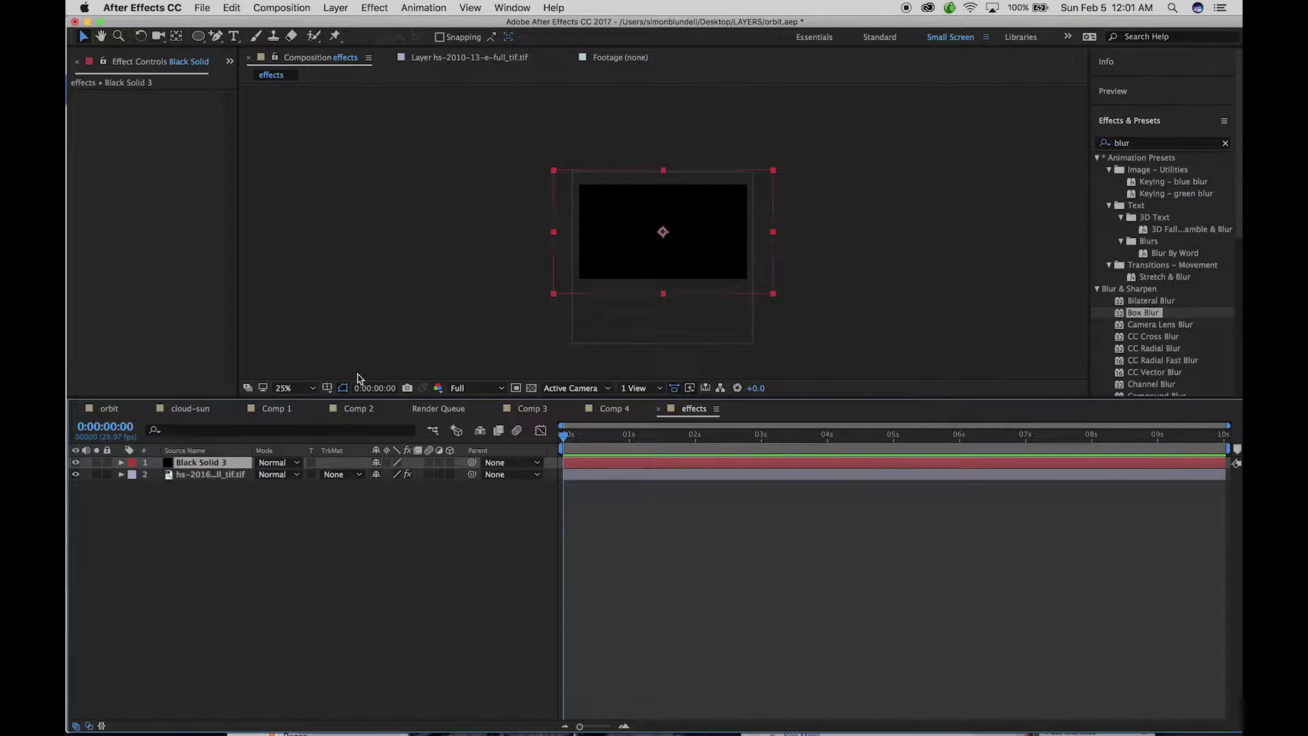
double_click(1120, 315)
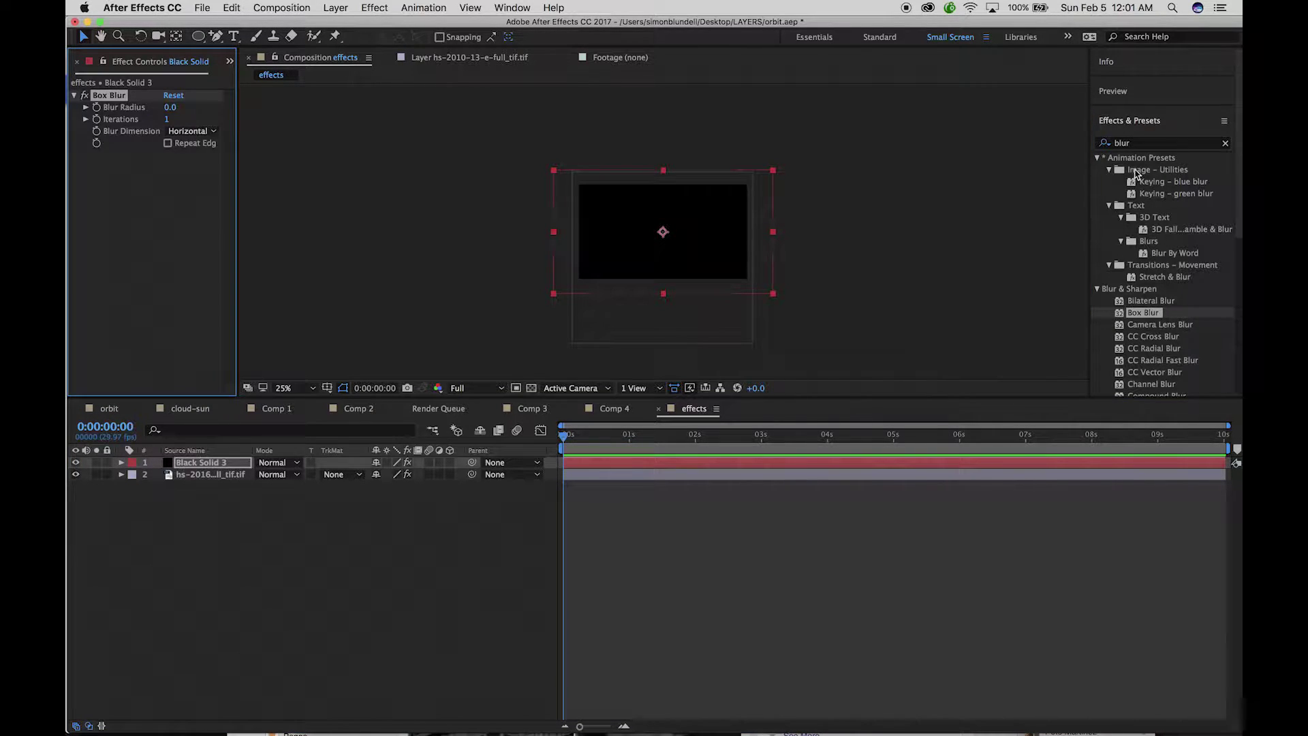
click(1139, 146)
click(1145, 144)
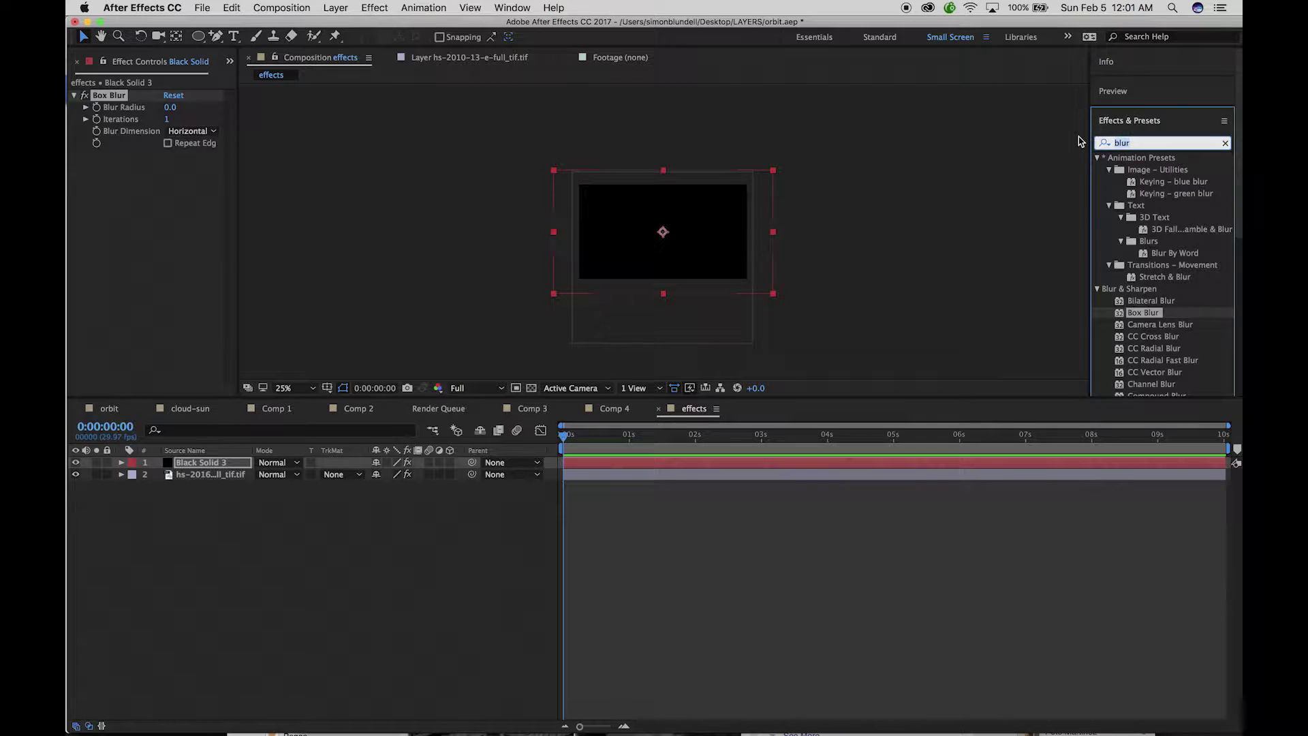
text(f)
key(BackSpace)
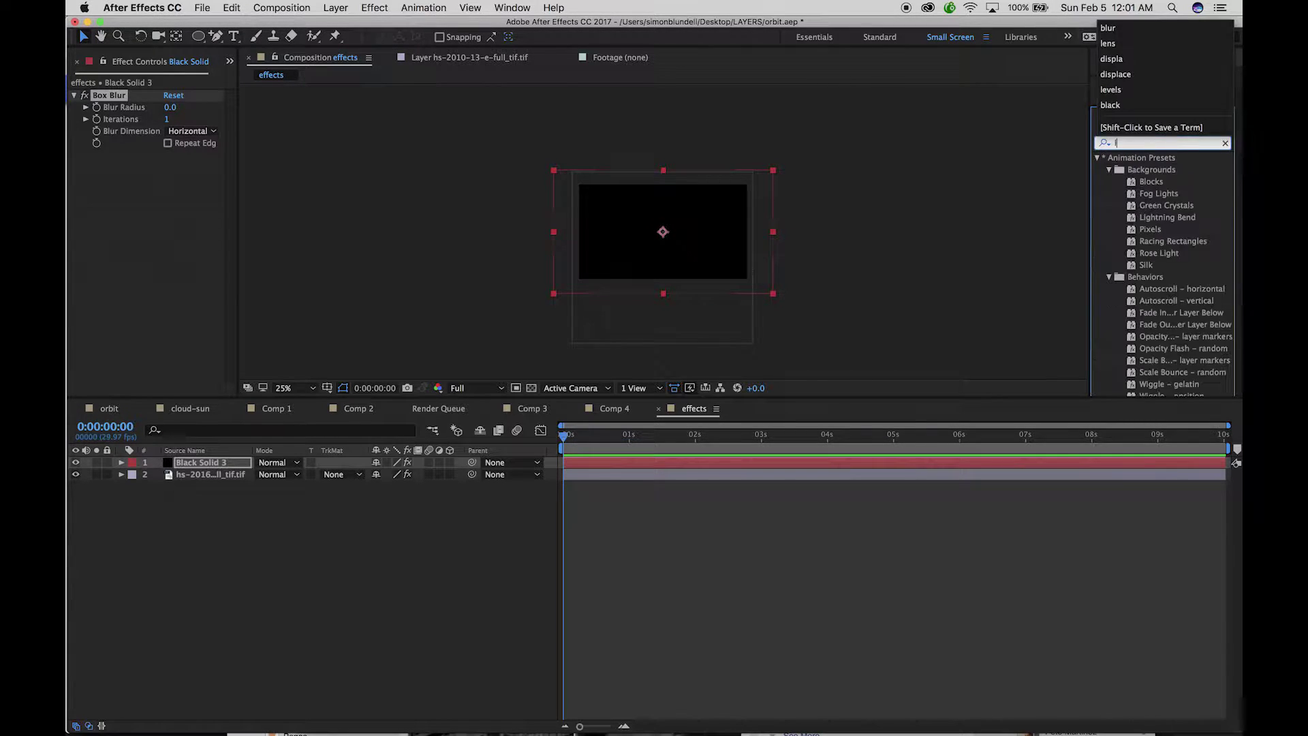
text(lens)
double_click(1121, 218)
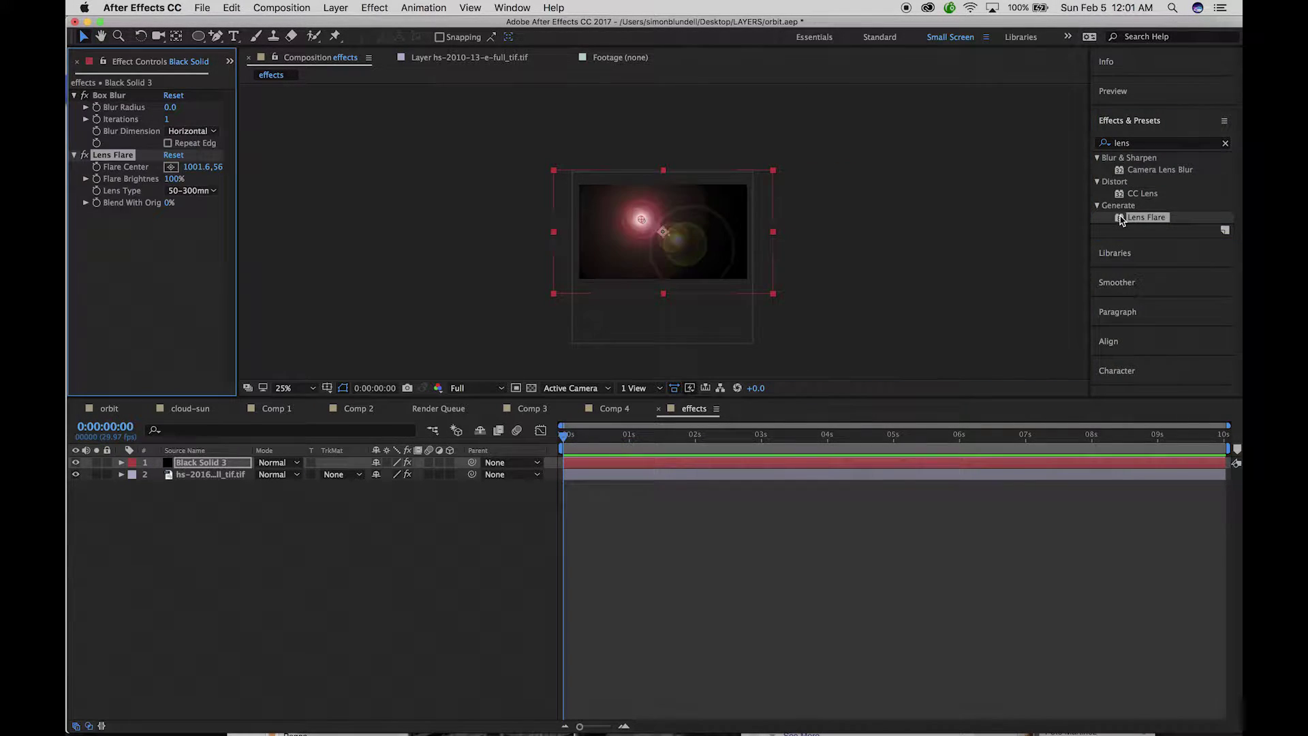
Move Lens Flare above Box Blur in the solid's effect order.
click(145, 248)
drag(109, 157, 116, 141)
drag(118, 95, 118, 94)
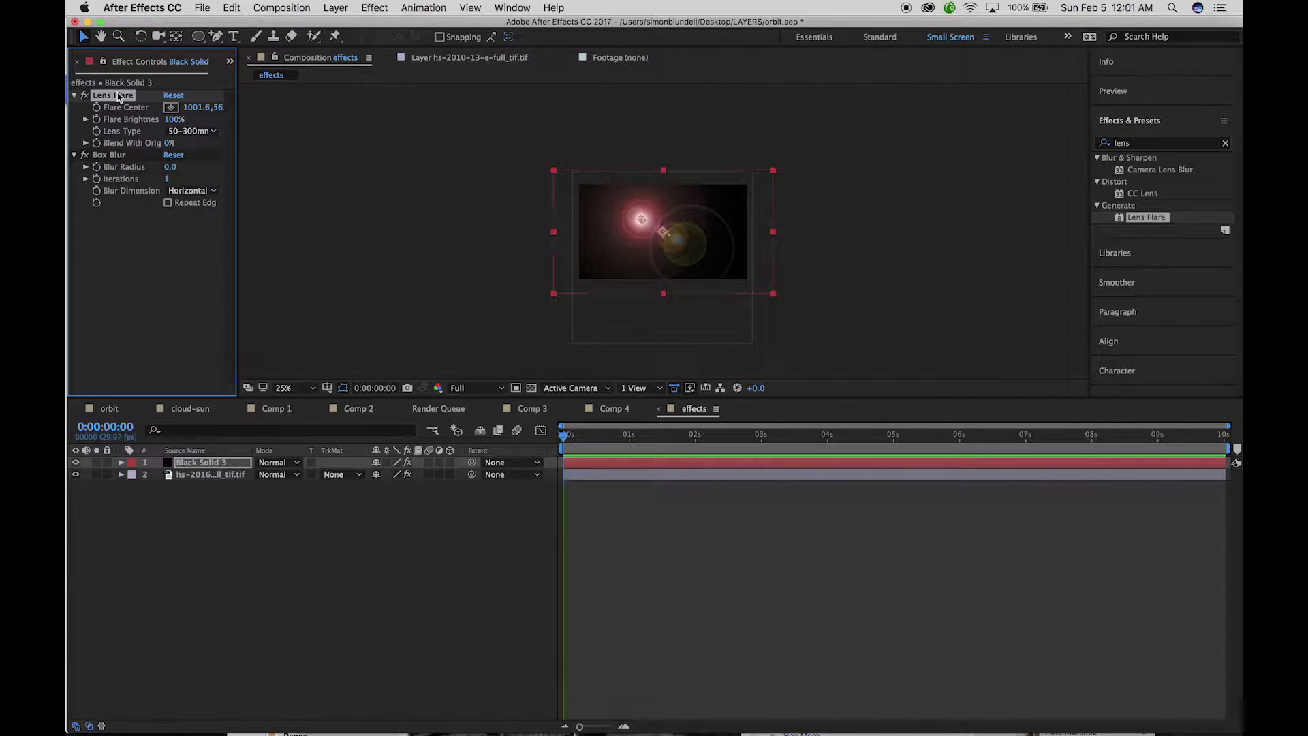
Shift the flare centre and the black solid toward the right.
key(period)
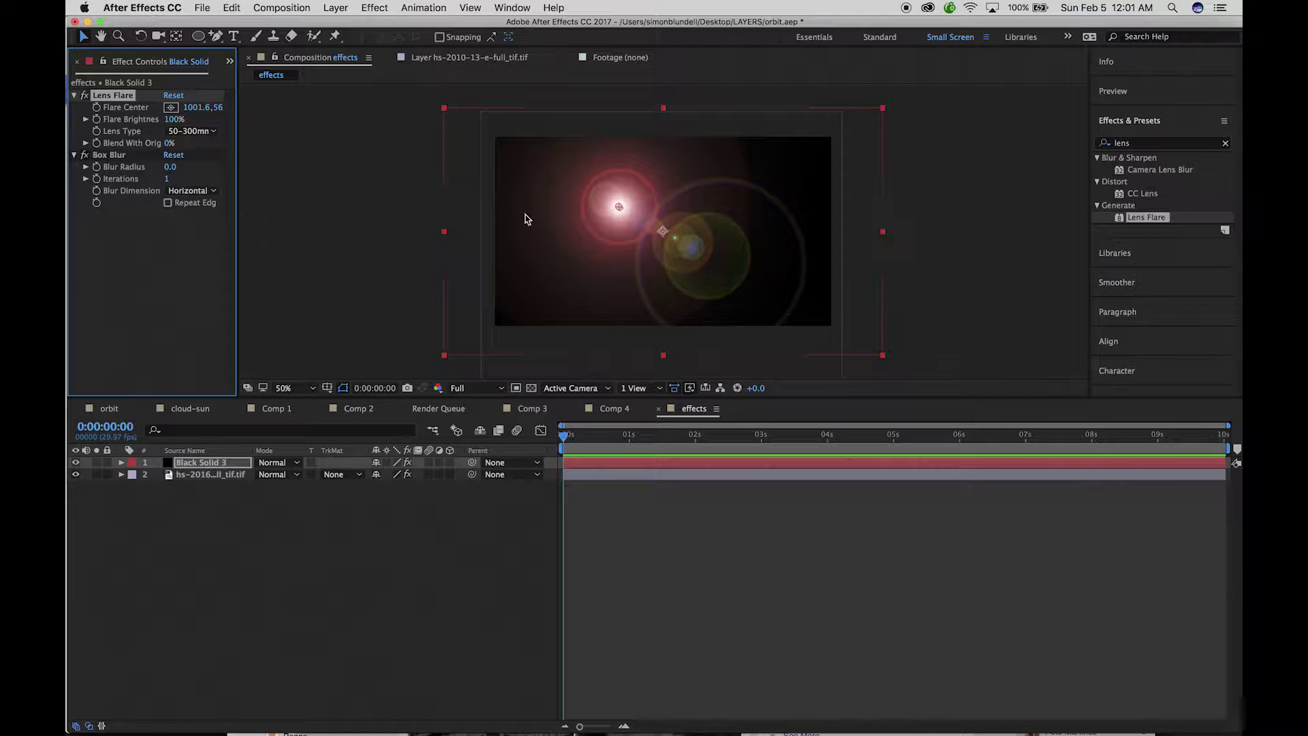
drag(624, 209, 716, 201)
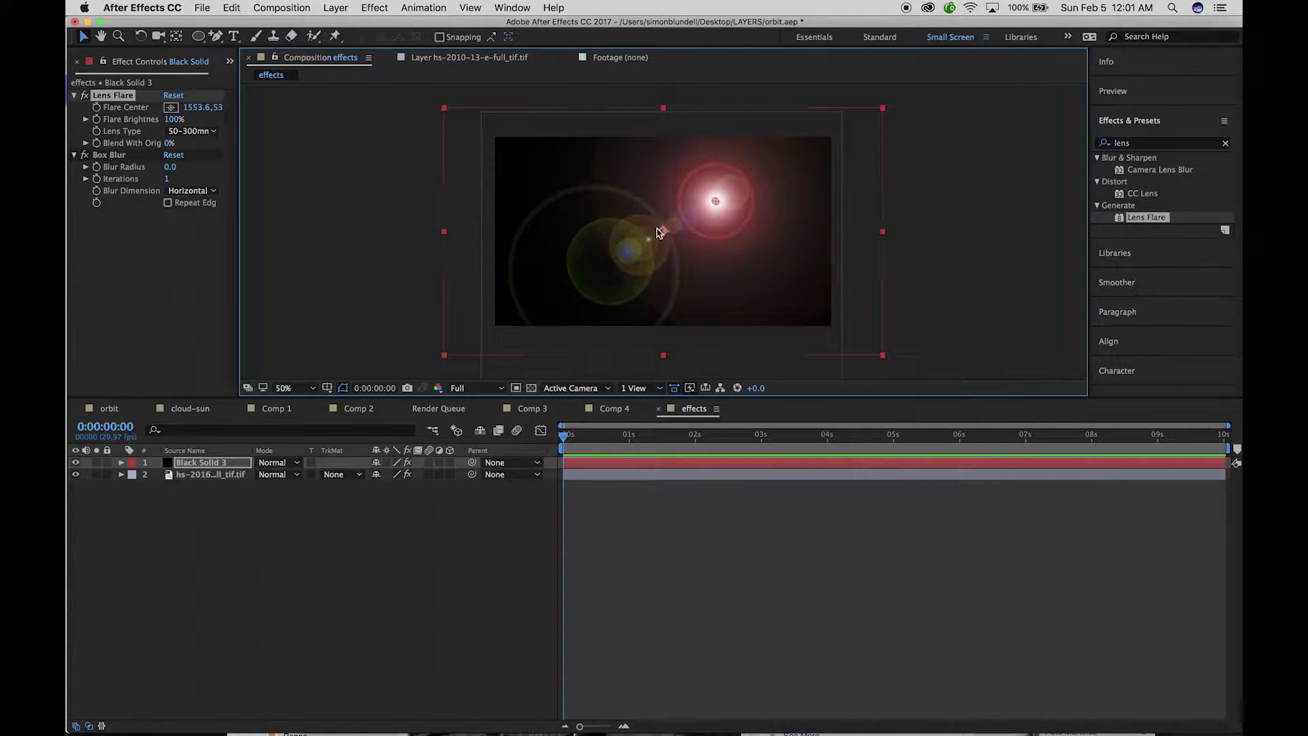
drag(664, 232, 716, 244)
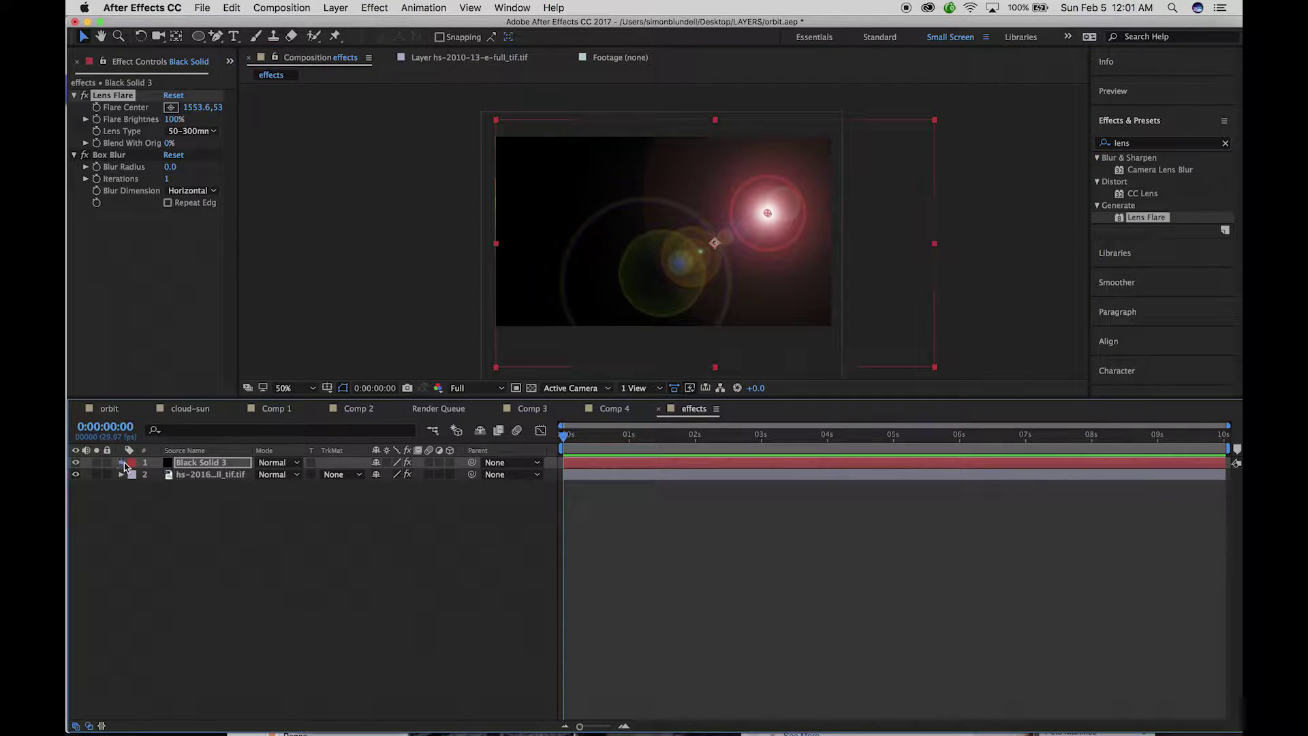
Nudge the black solid up-left and set its blend mode to Add.
click(121, 463)
click(134, 487)
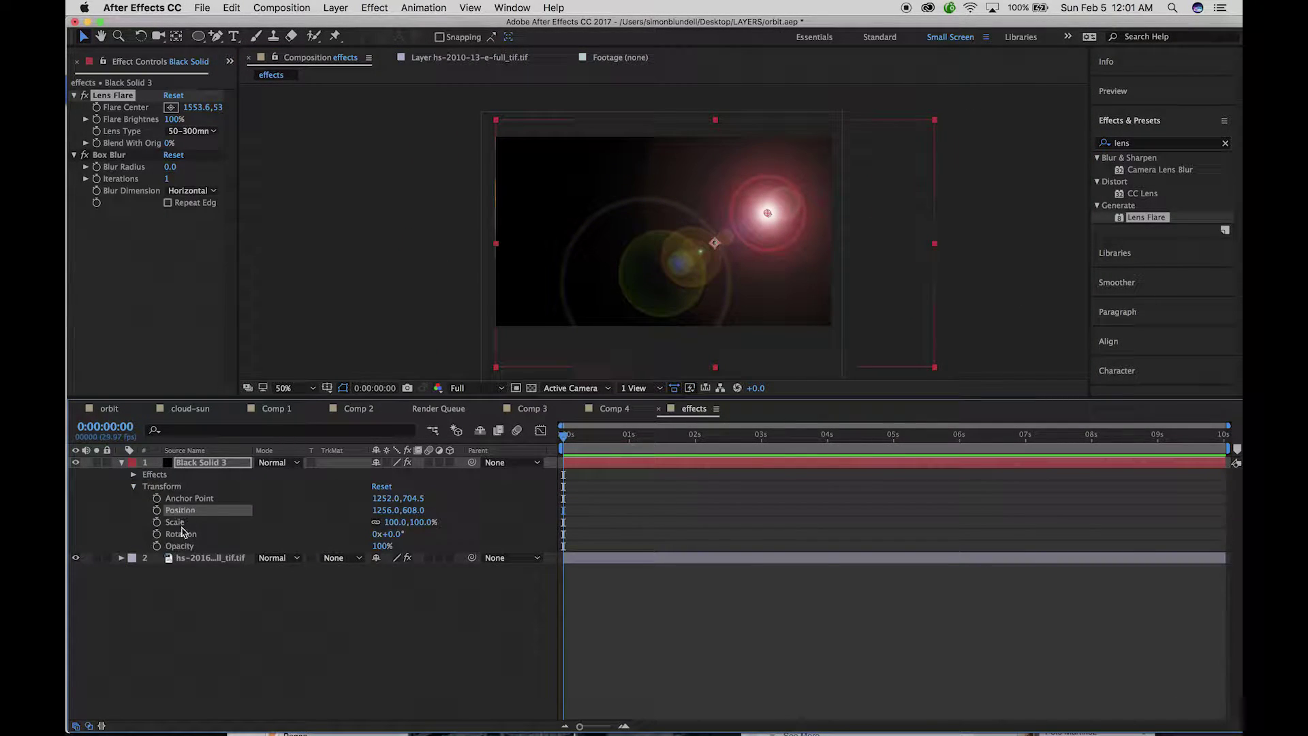
click(134, 487)
drag(703, 257, 737, 293)
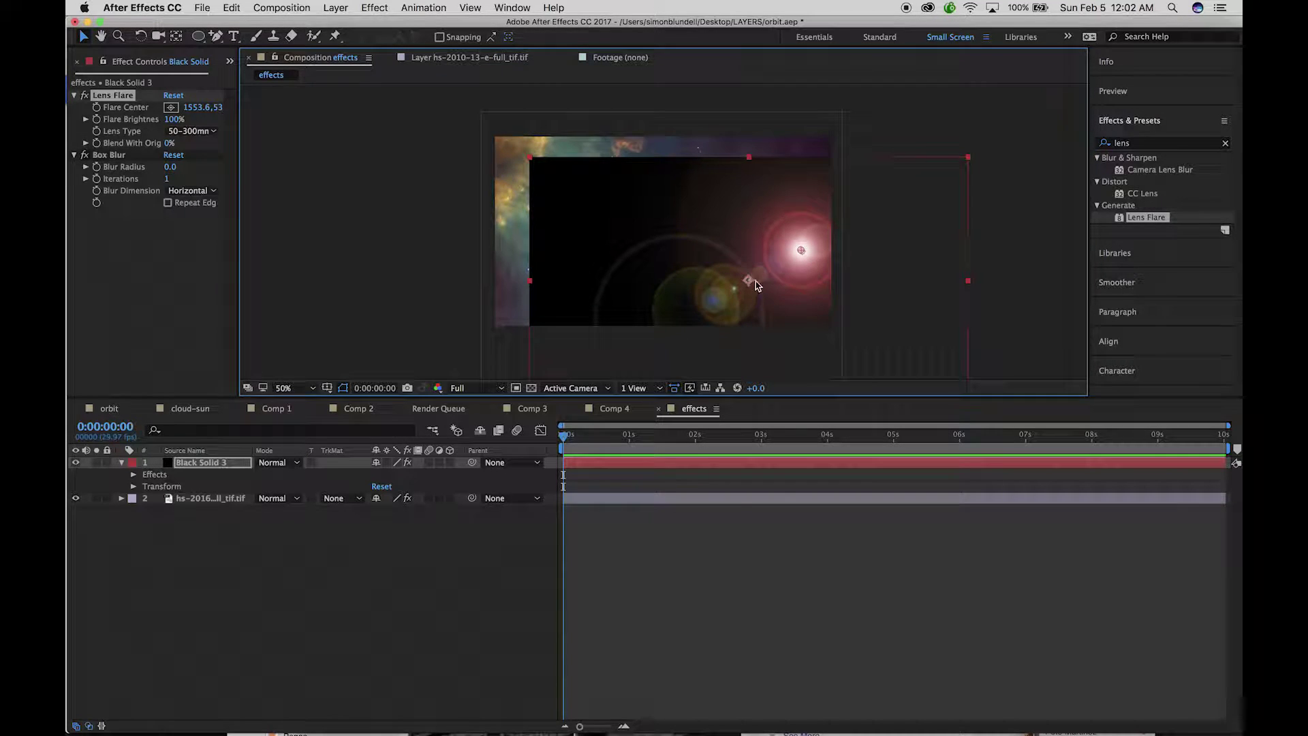
drag(290, 463, 300, 308)
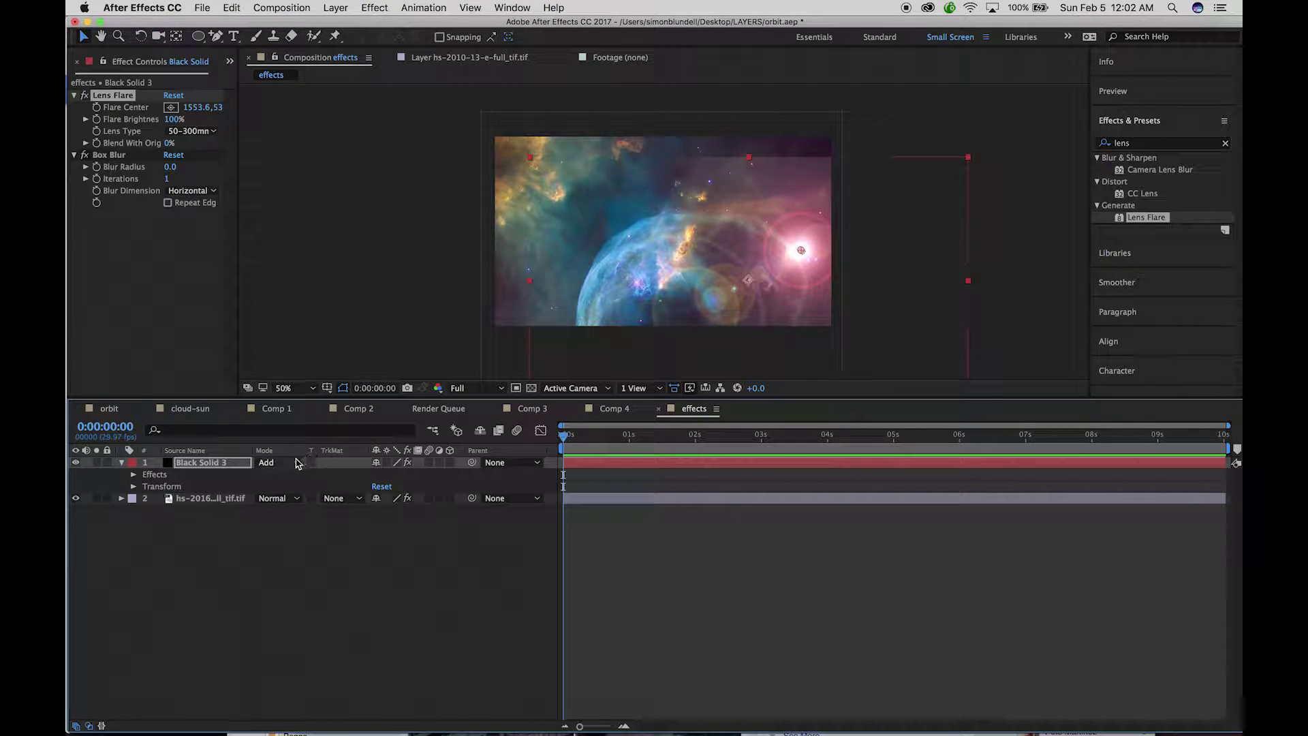
Keep Add mode, move the solid up-left and place the flare centre at 849.6, 615.
drag(295, 463, 306, 337)
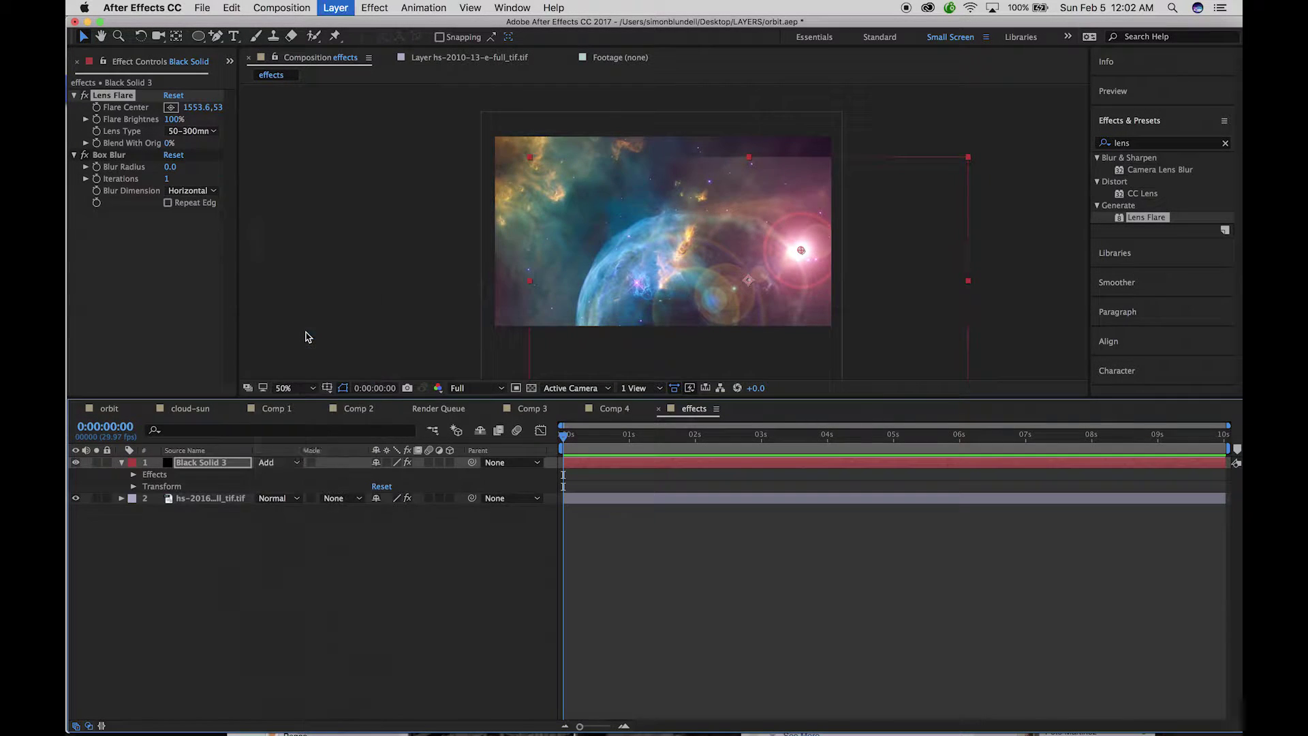
drag(299, 463, 290, 303)
drag(714, 233, 663, 191)
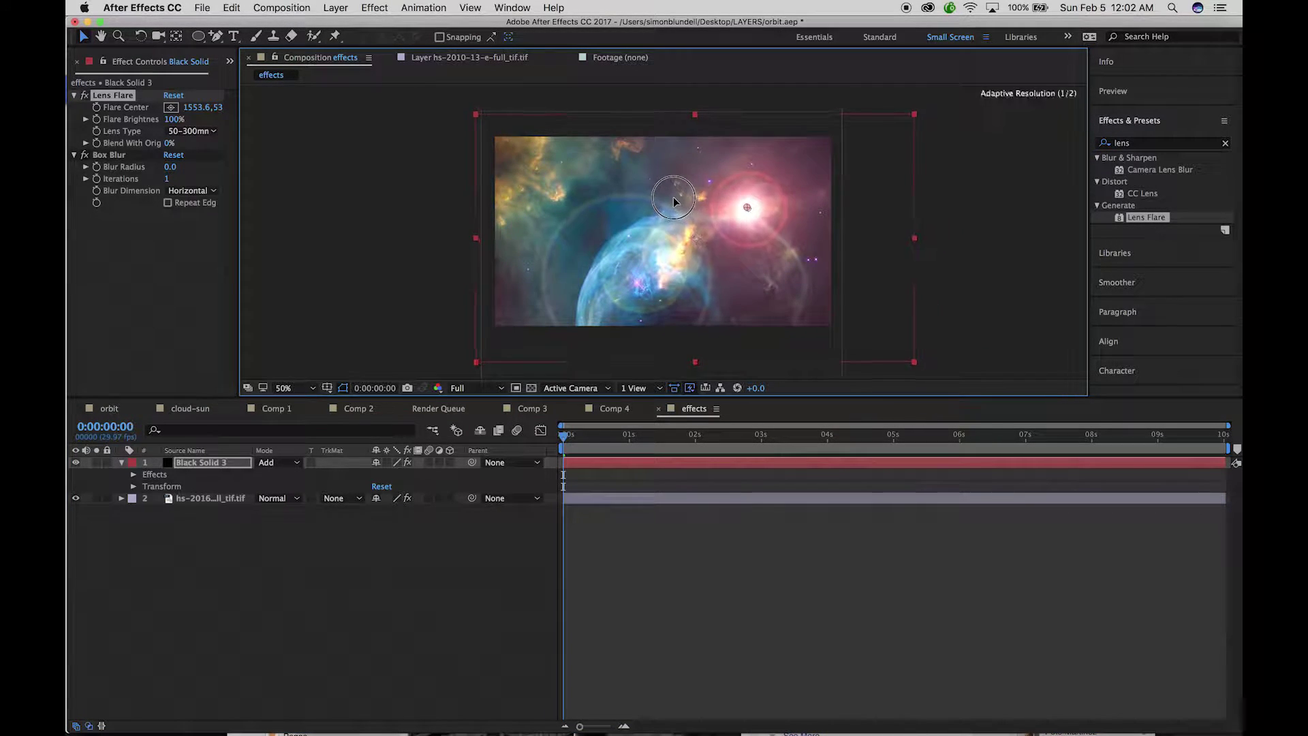
drag(740, 206, 666, 261)
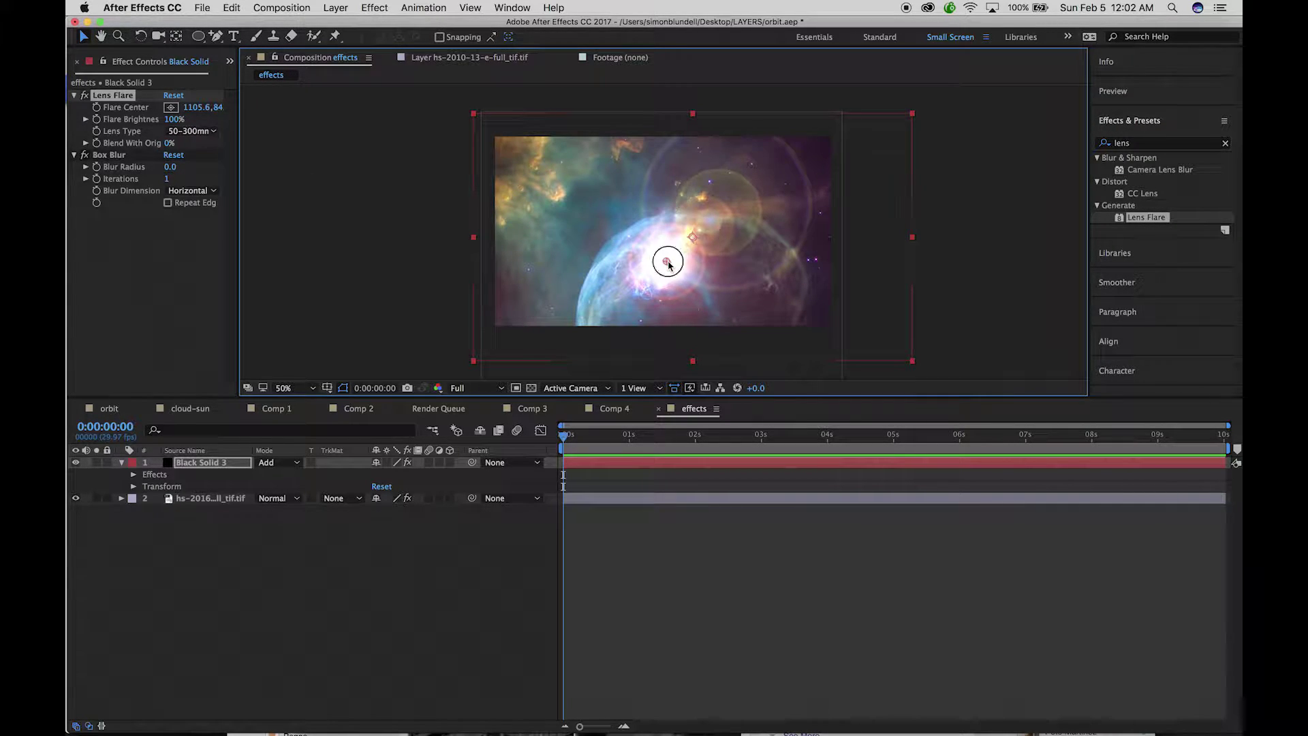
drag(668, 264, 622, 222)
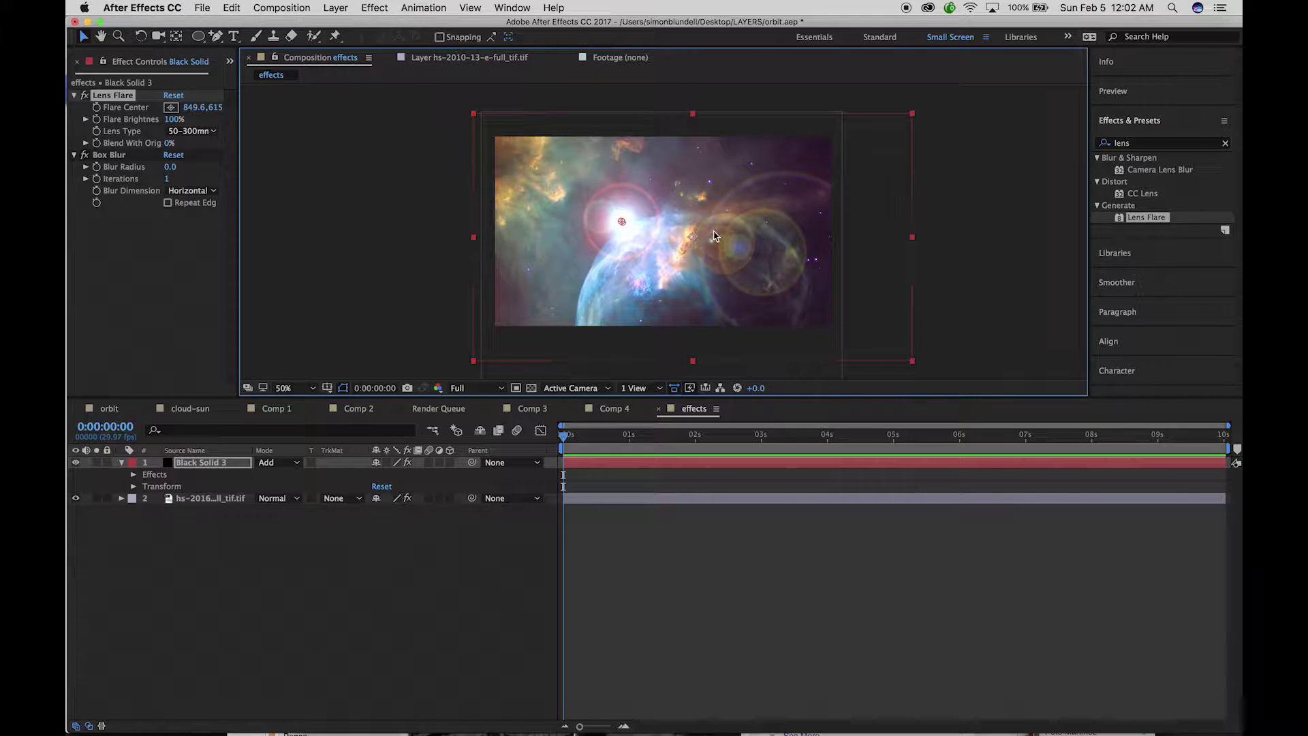
Set Box Blur's Blur Radius to 65 and nudge the black solid slightly up-left.
click(110, 155)
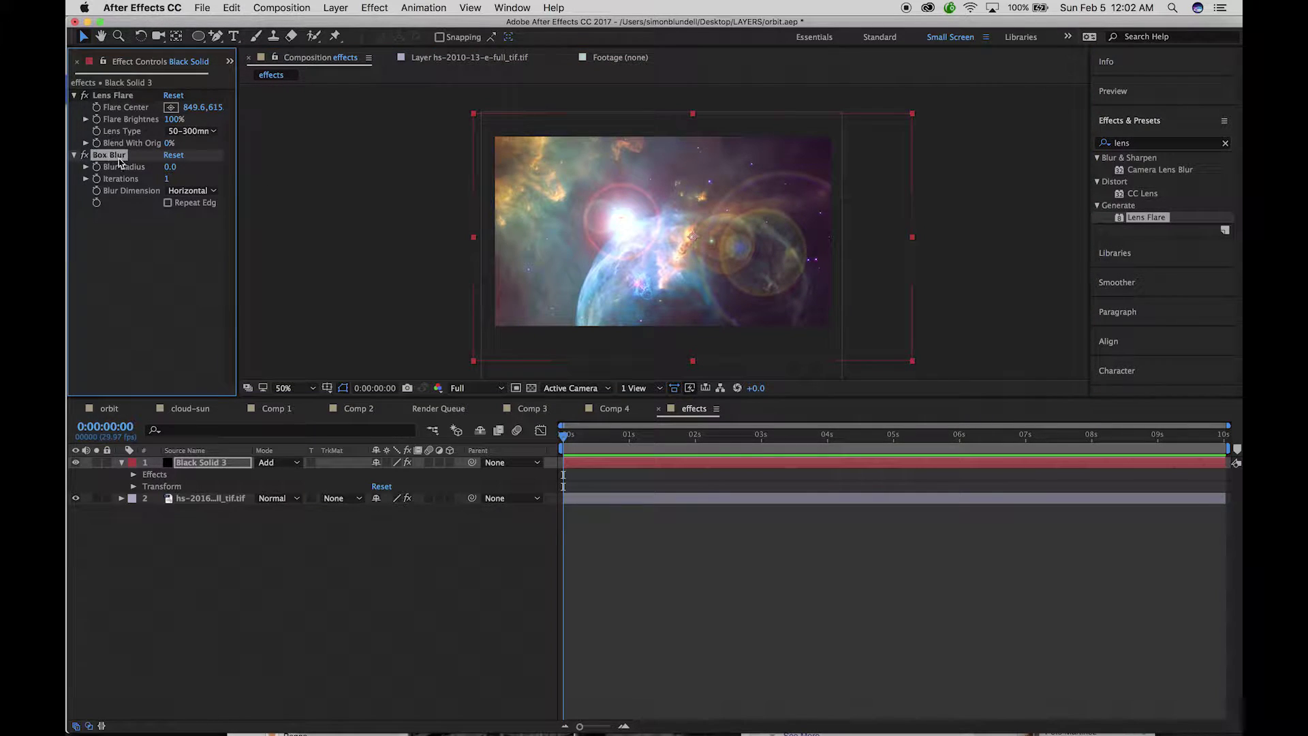
drag(169, 167, 197, 169)
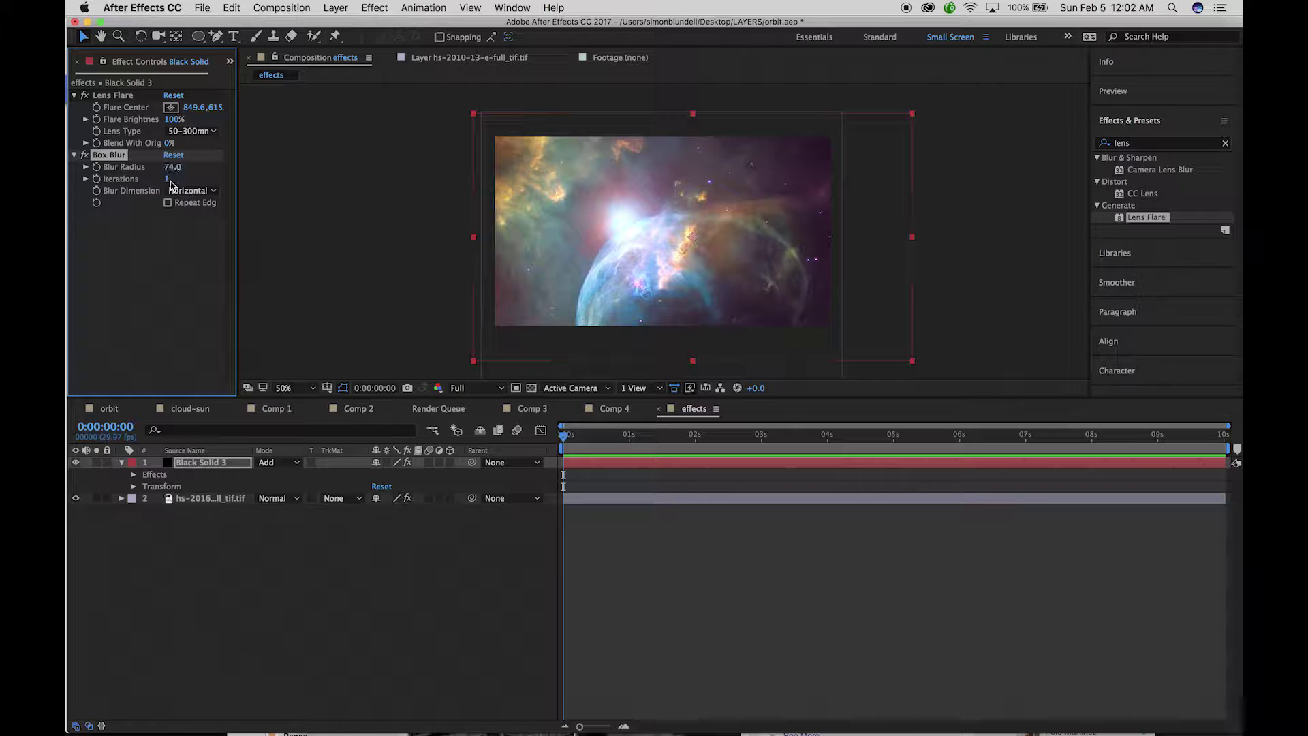
drag(172, 174, 160, 174)
click(618, 225)
mouse_move(618, 225)
mouse_down()
mouse_move(599, 244)
mouse_move(606, 206)
mouse_move(601, 221)
mouse_up()
Move the Lens Flare centre to 1257.6, 69 over the nebula's middle.
click(203, 109)
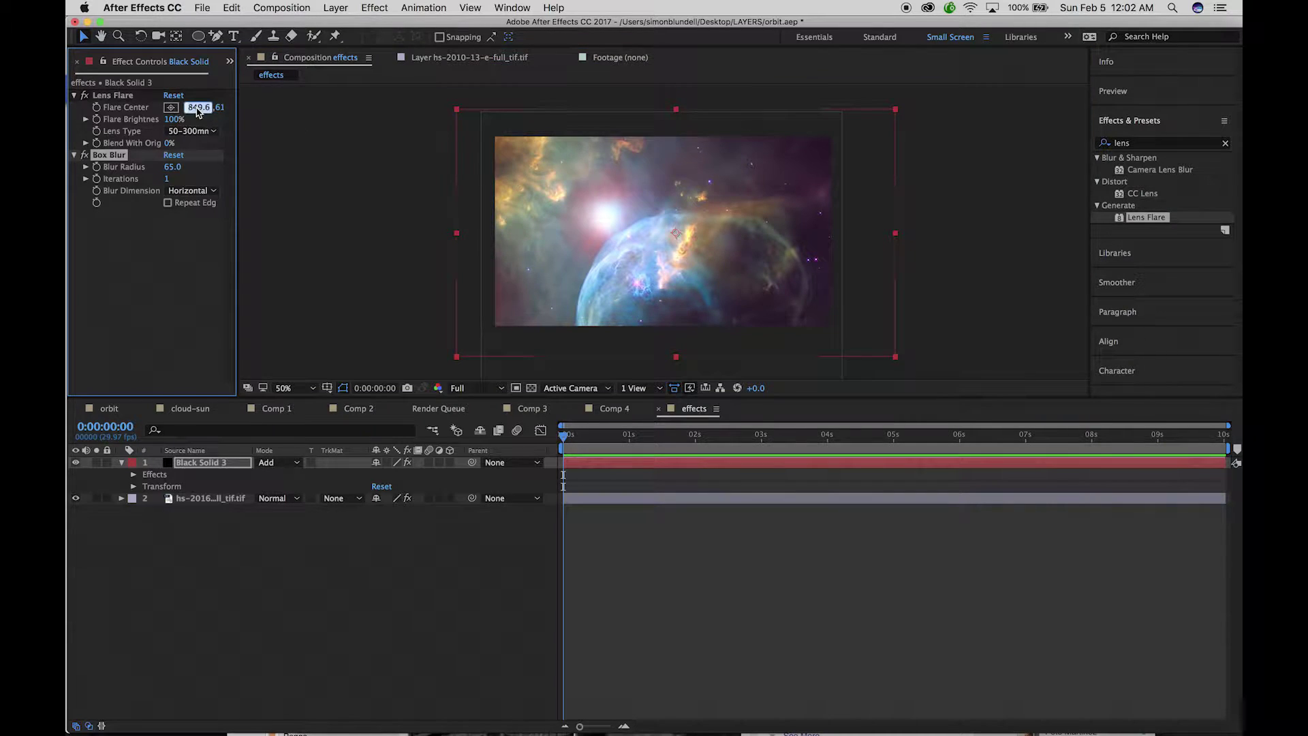
click(117, 112)
click(114, 97)
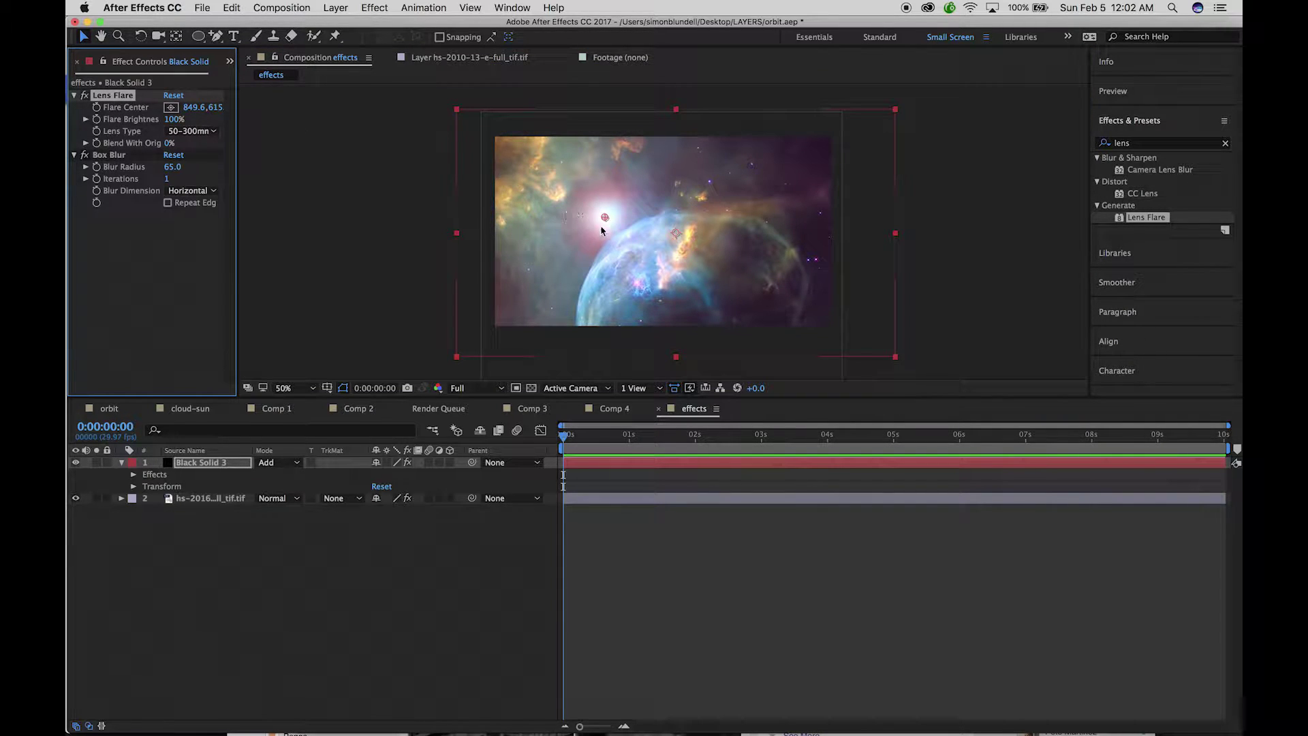
drag(603, 218, 676, 238)
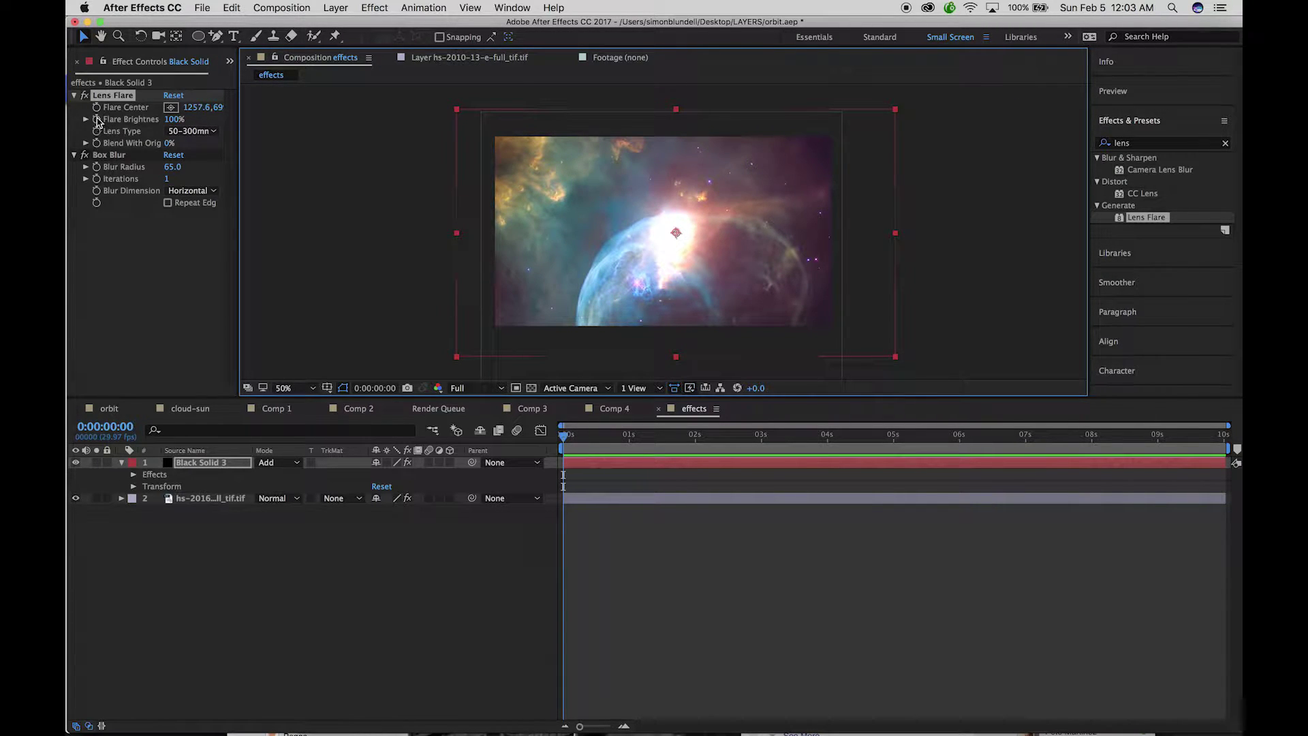
Keyframe Flare Brightness at 1% (0s), 176% (0:29), 50% (1:03) and 84% (1:15).
click(99, 123)
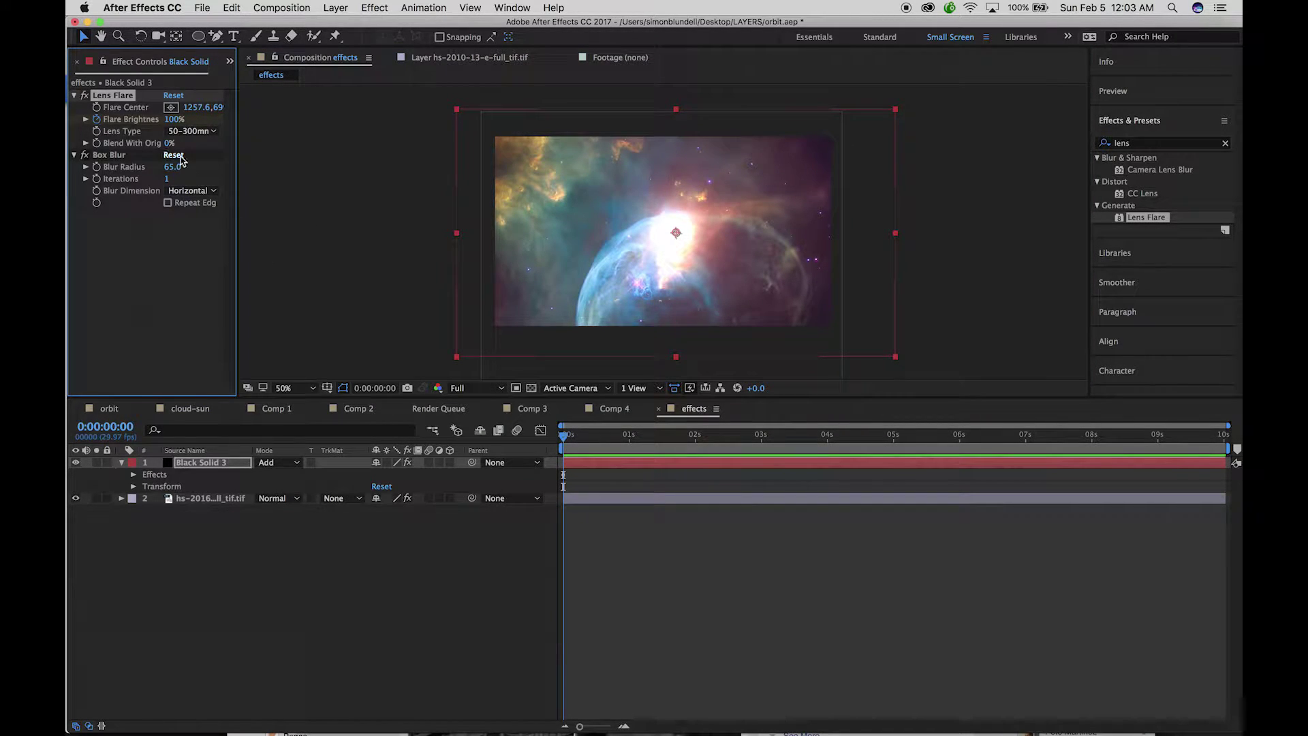
drag(175, 124, 87, 122)
drag(564, 436, 629, 444)
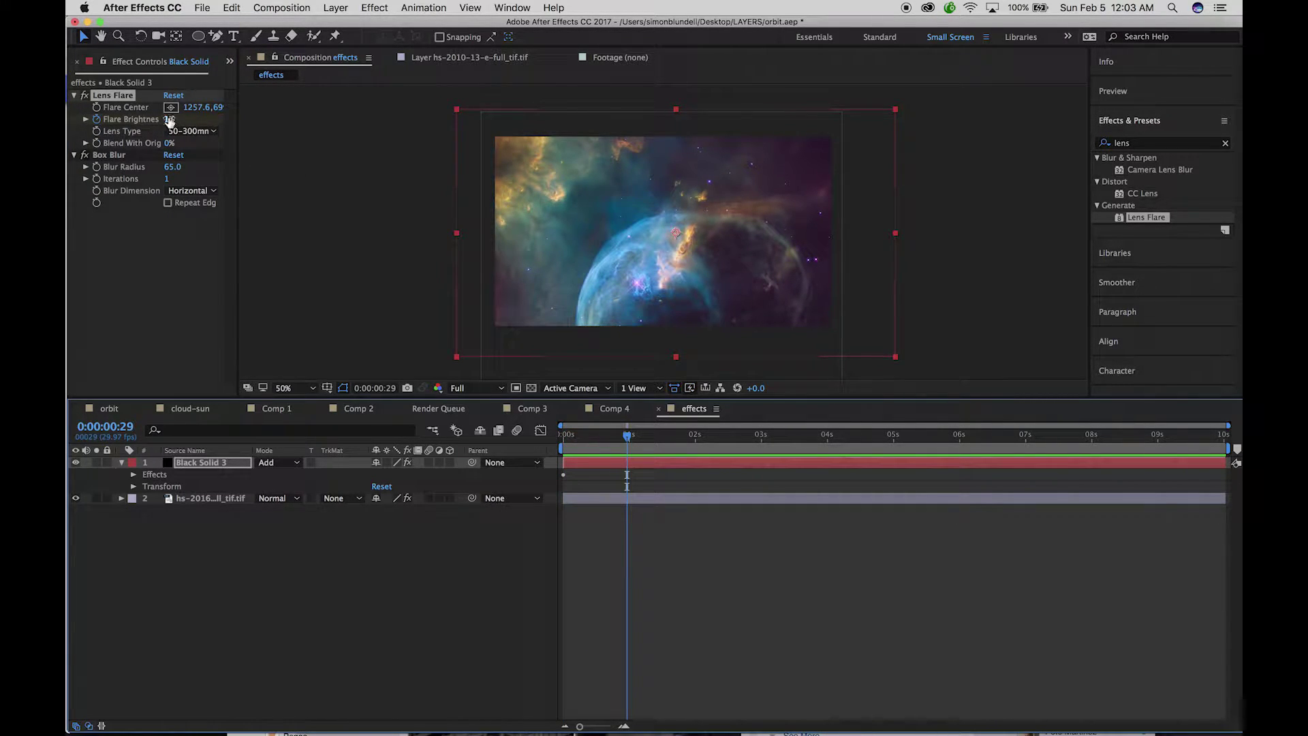
drag(169, 121, 296, 126)
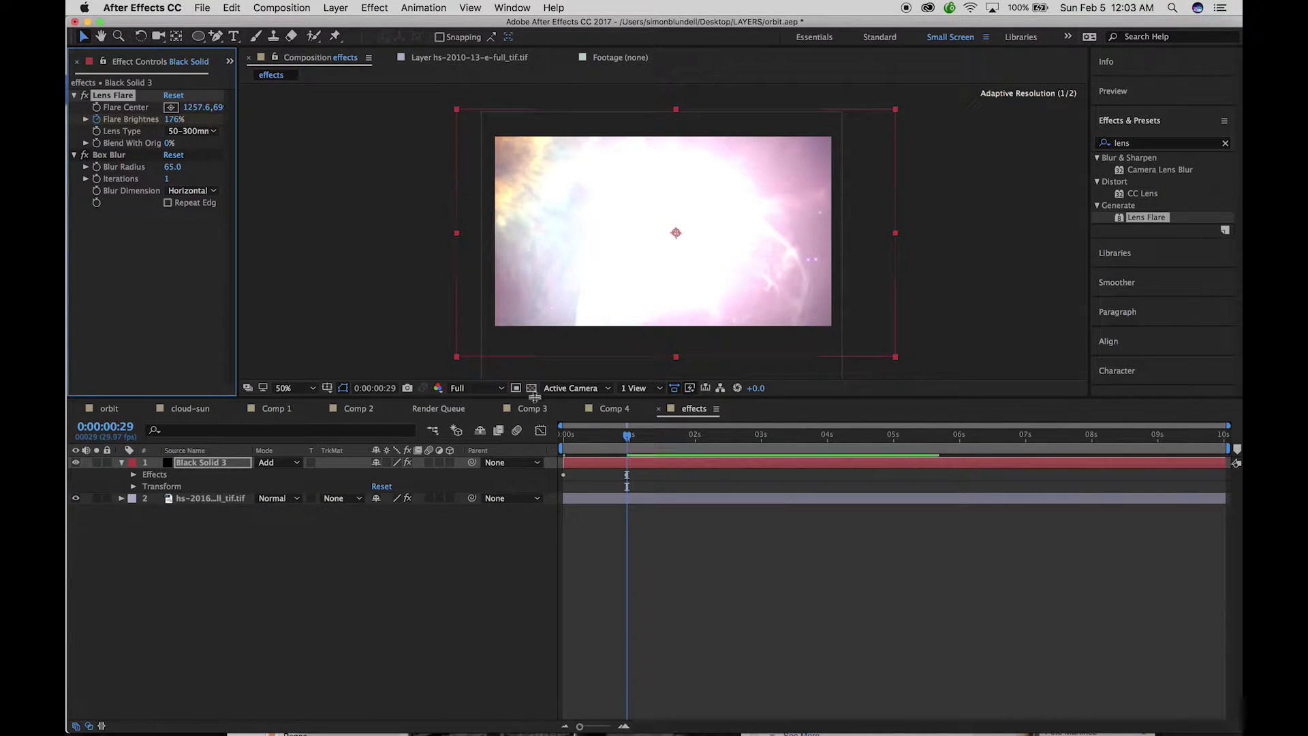
drag(630, 437, 639, 438)
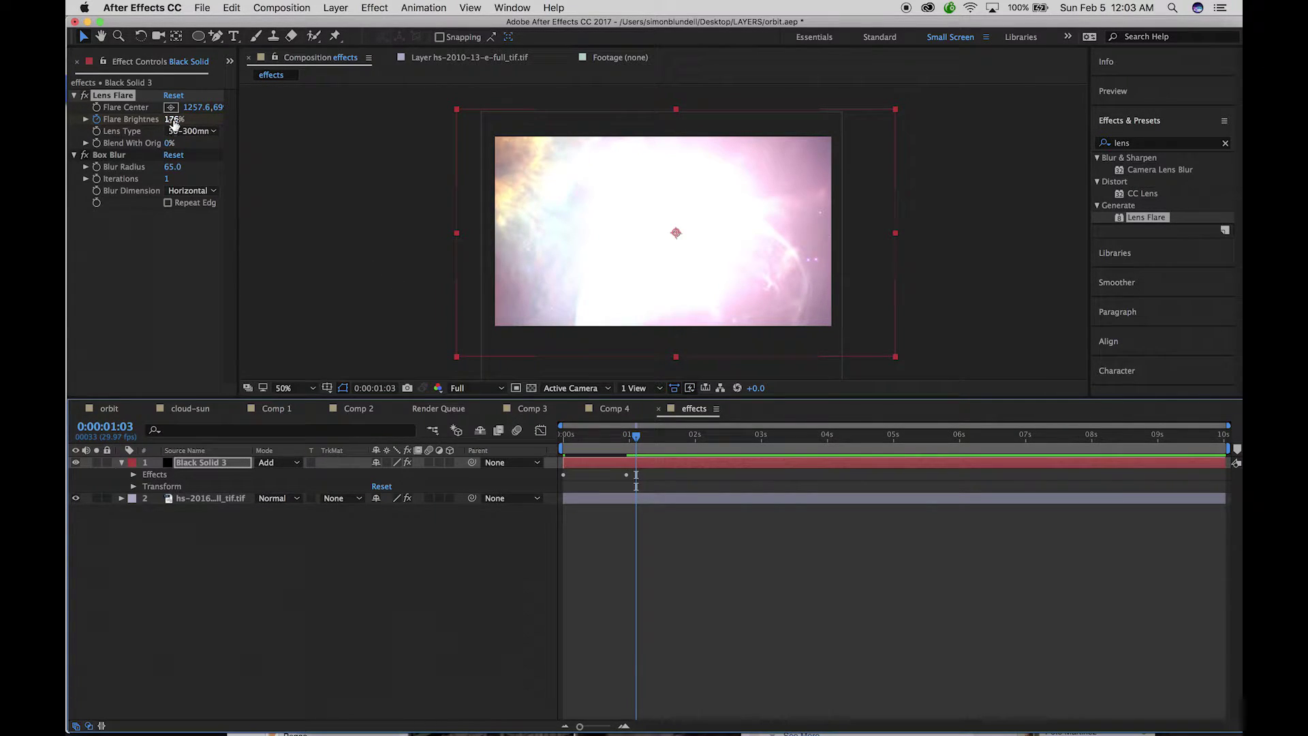
drag(174, 123, 86, 126)
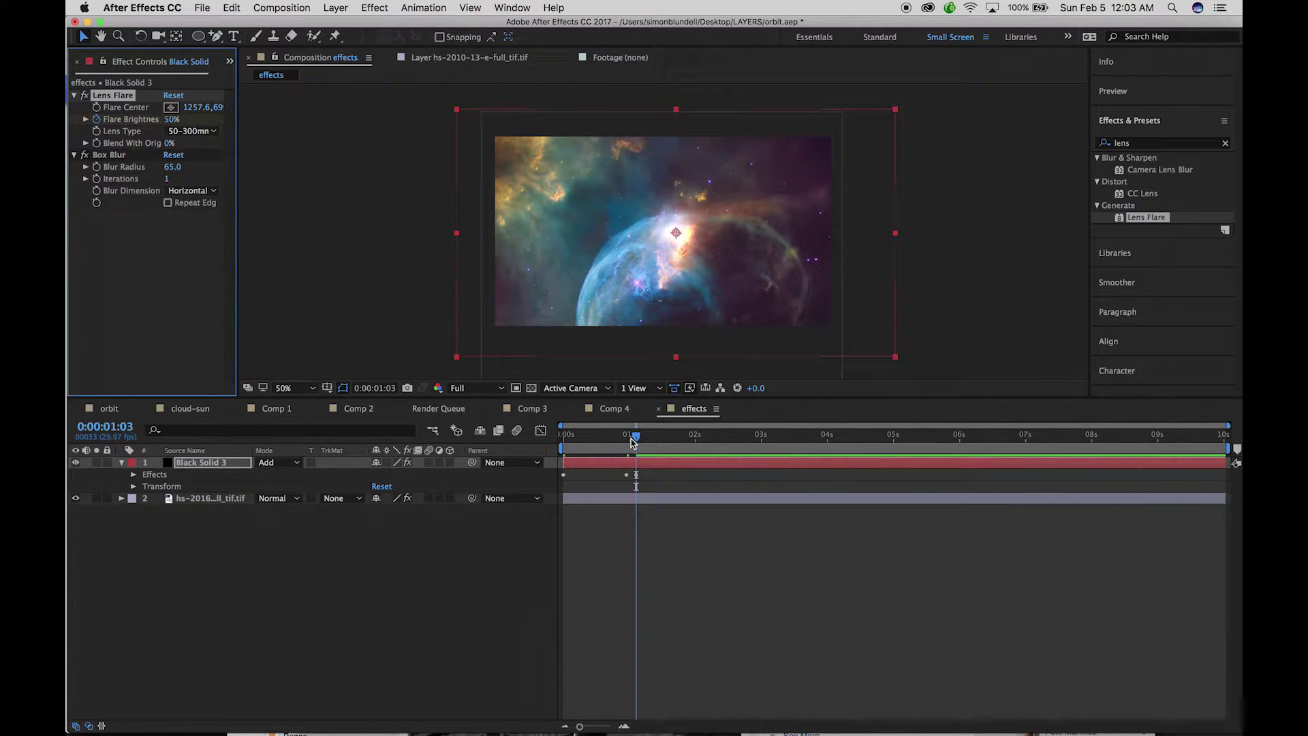
drag(631, 442, 662, 440)
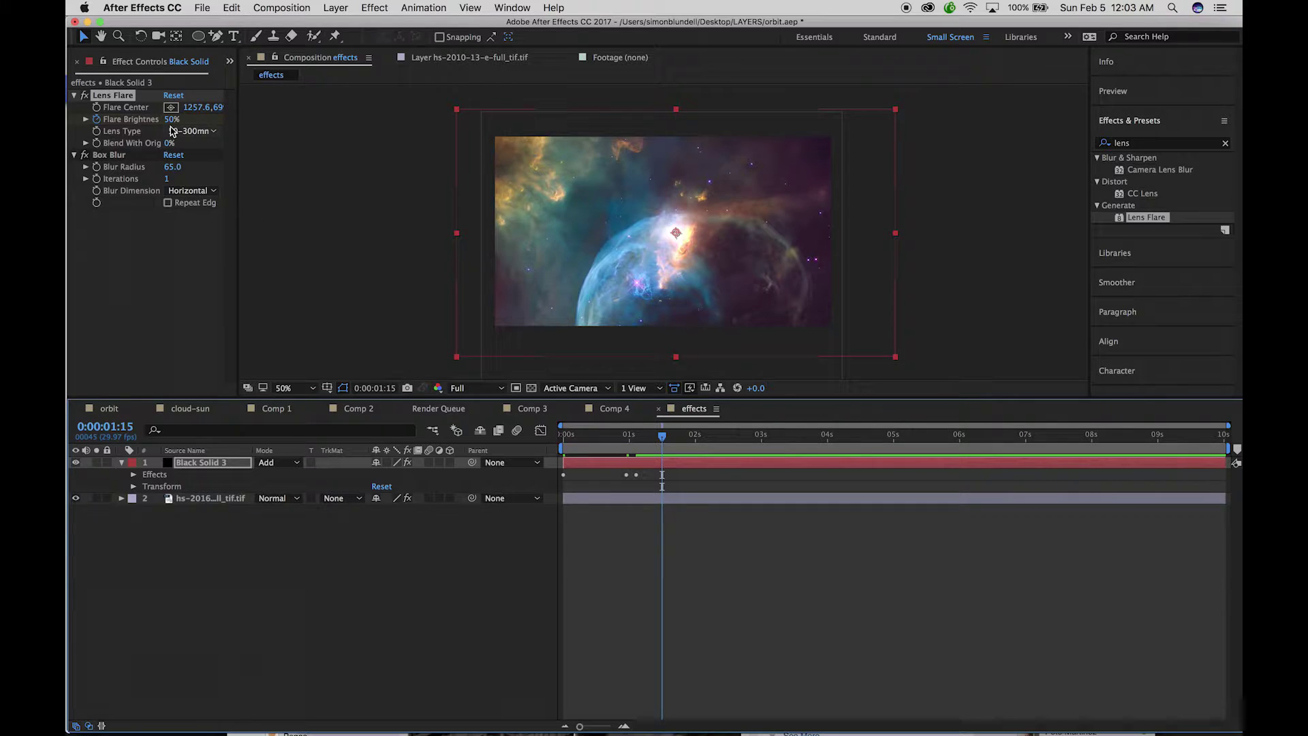
drag(168, 121, 196, 125)
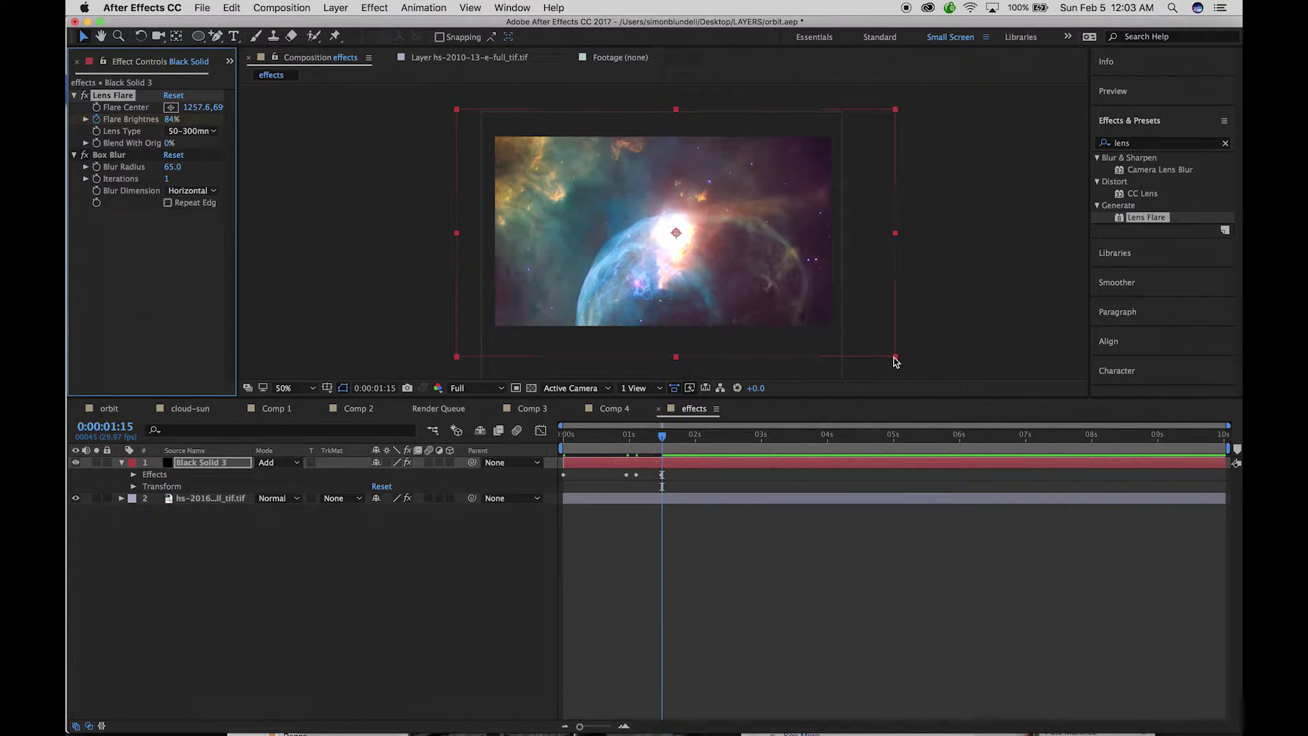
drag(662, 441, 541, 430)
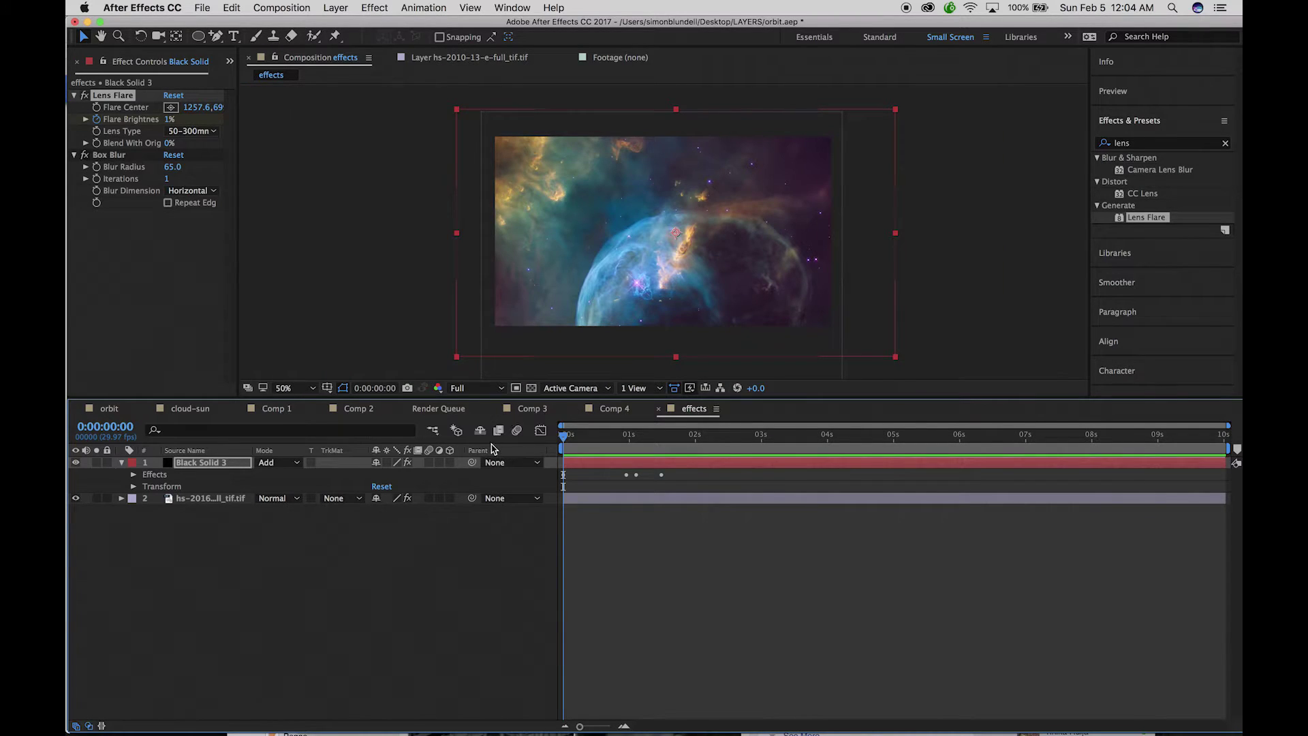
click(192, 525)
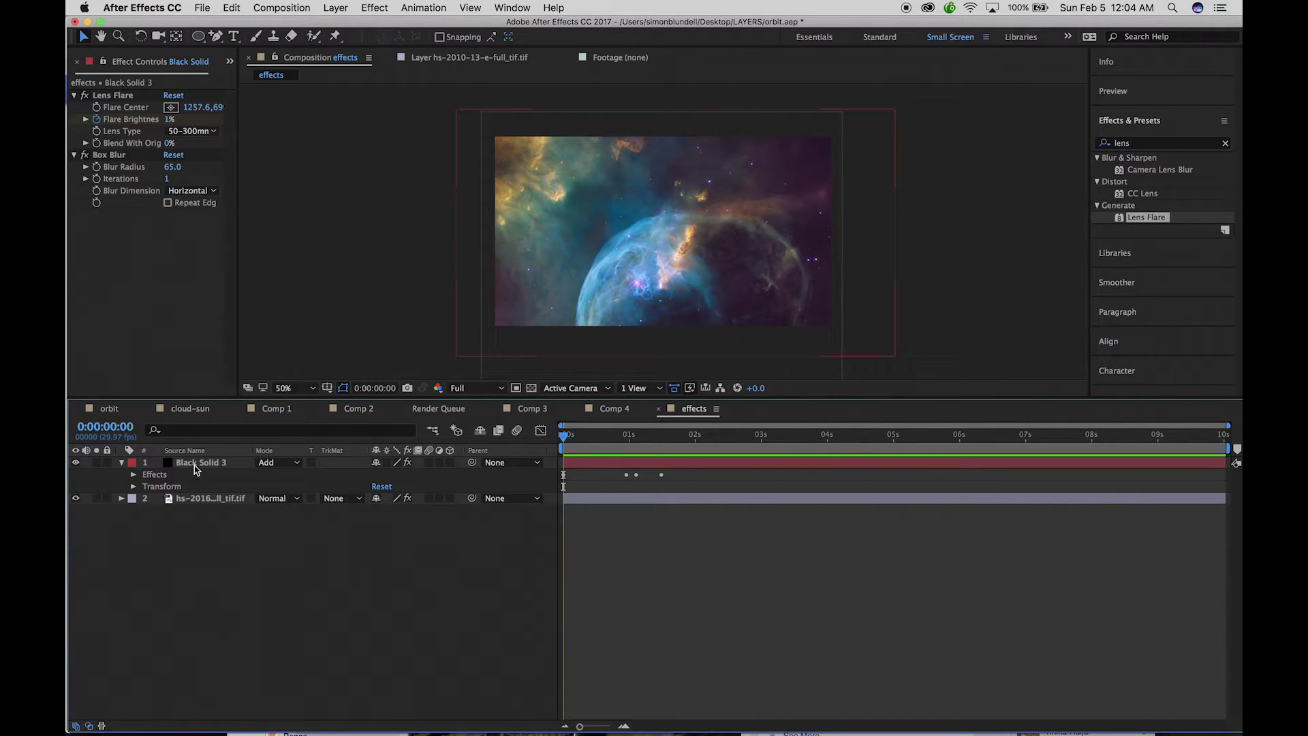
click(196, 466)
click(304, 465)
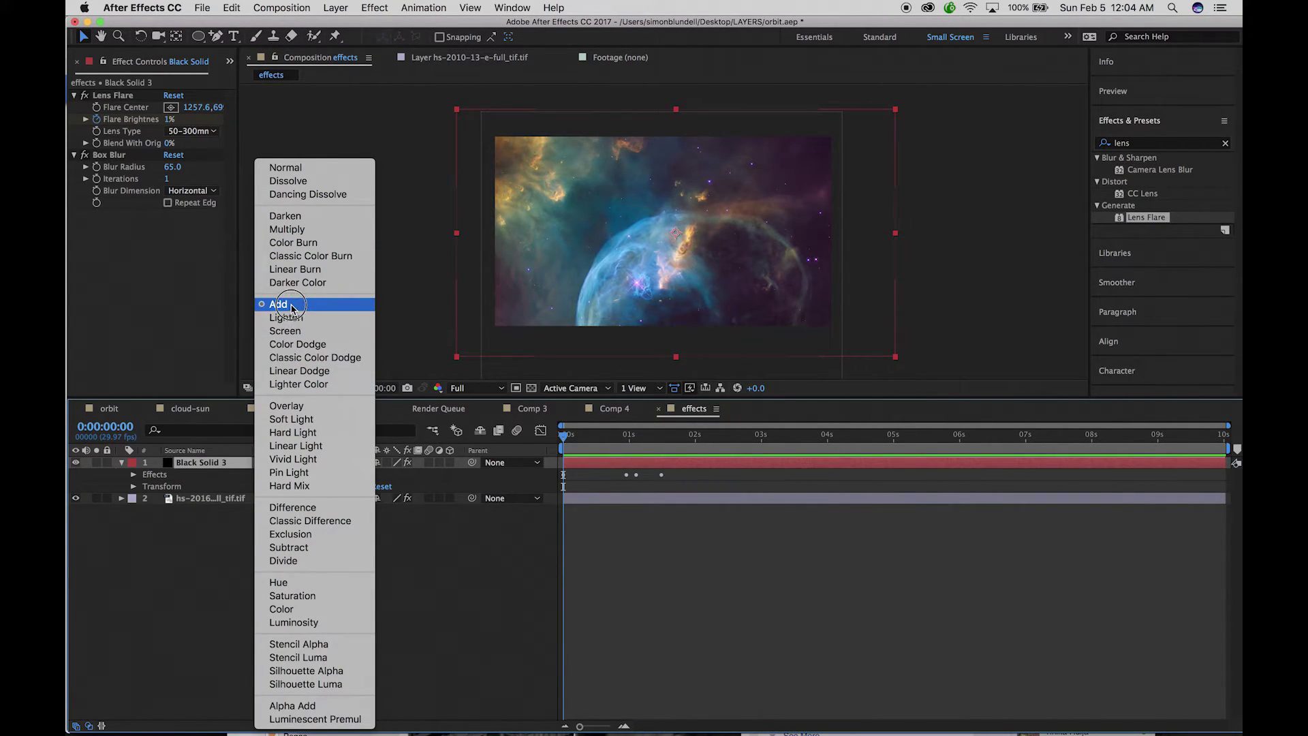
click(291, 345)
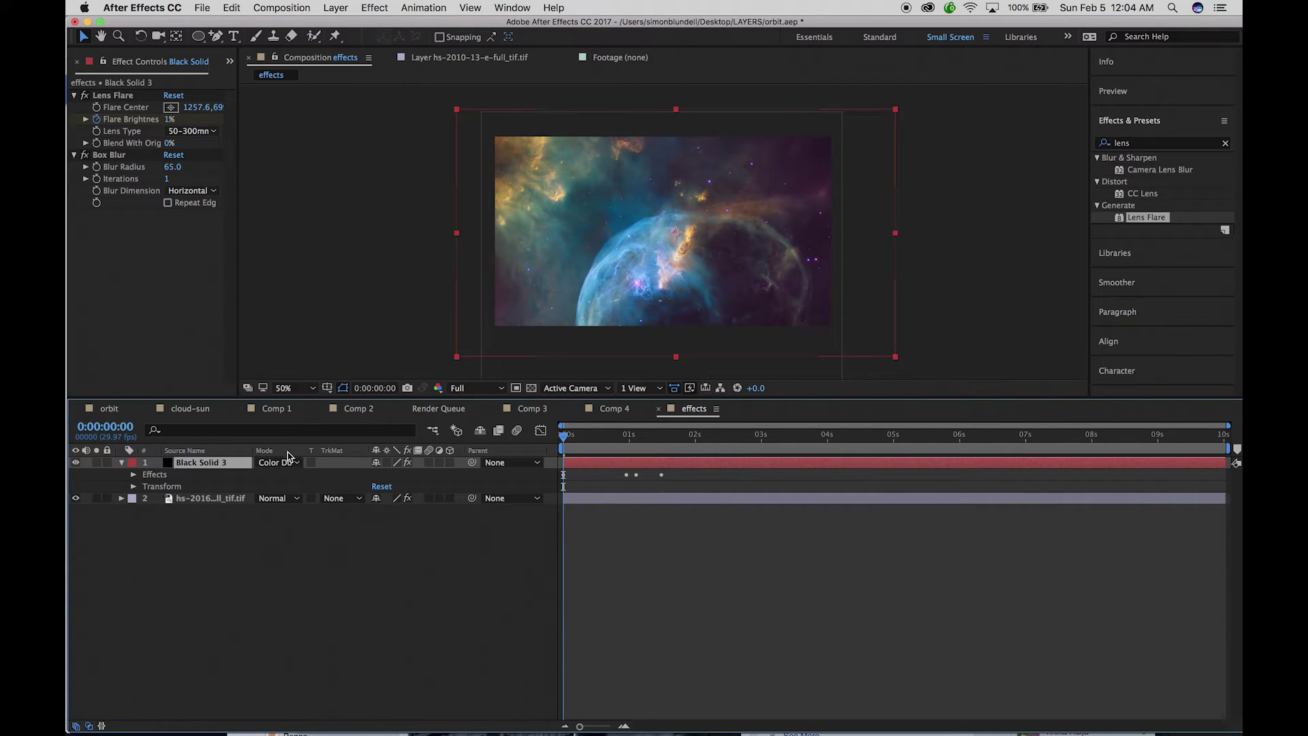
drag(566, 435, 627, 434)
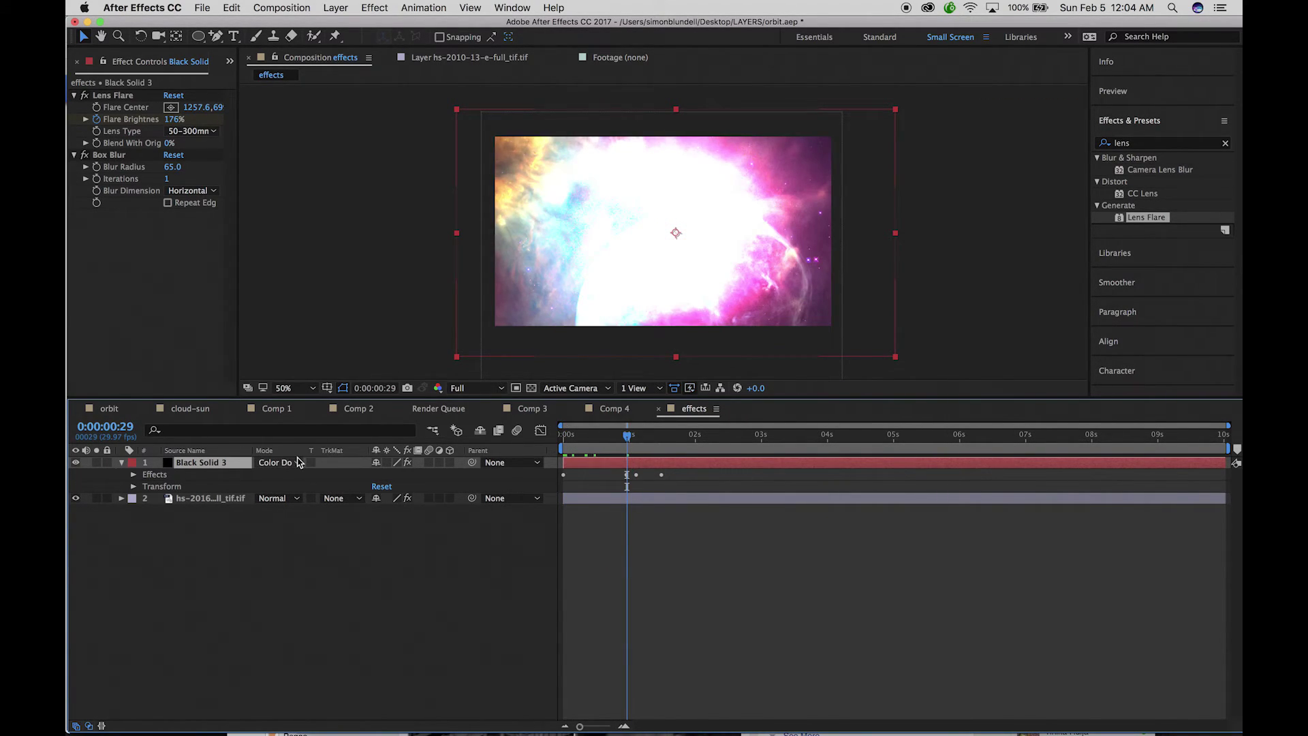
key(shift+minus)
key(shift+minus)
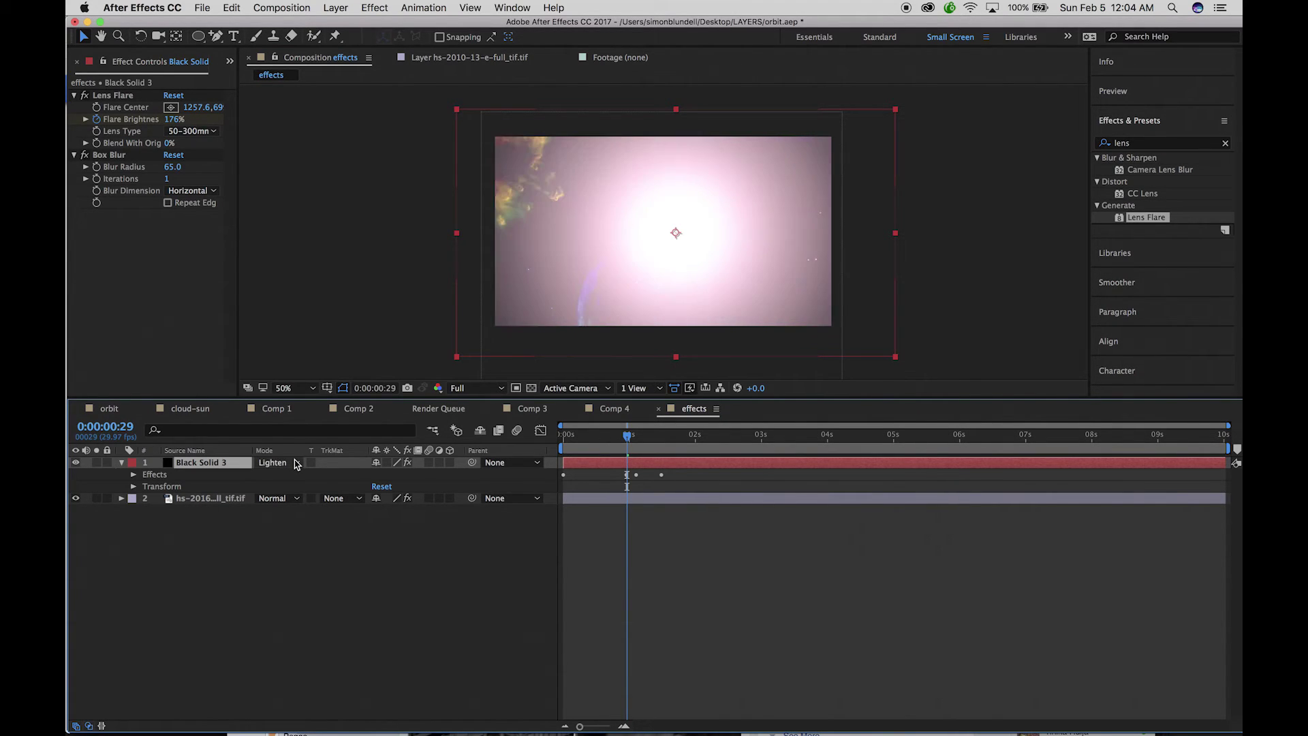
key(shift+minus)
key(shift+equal)
key(shift+equal)
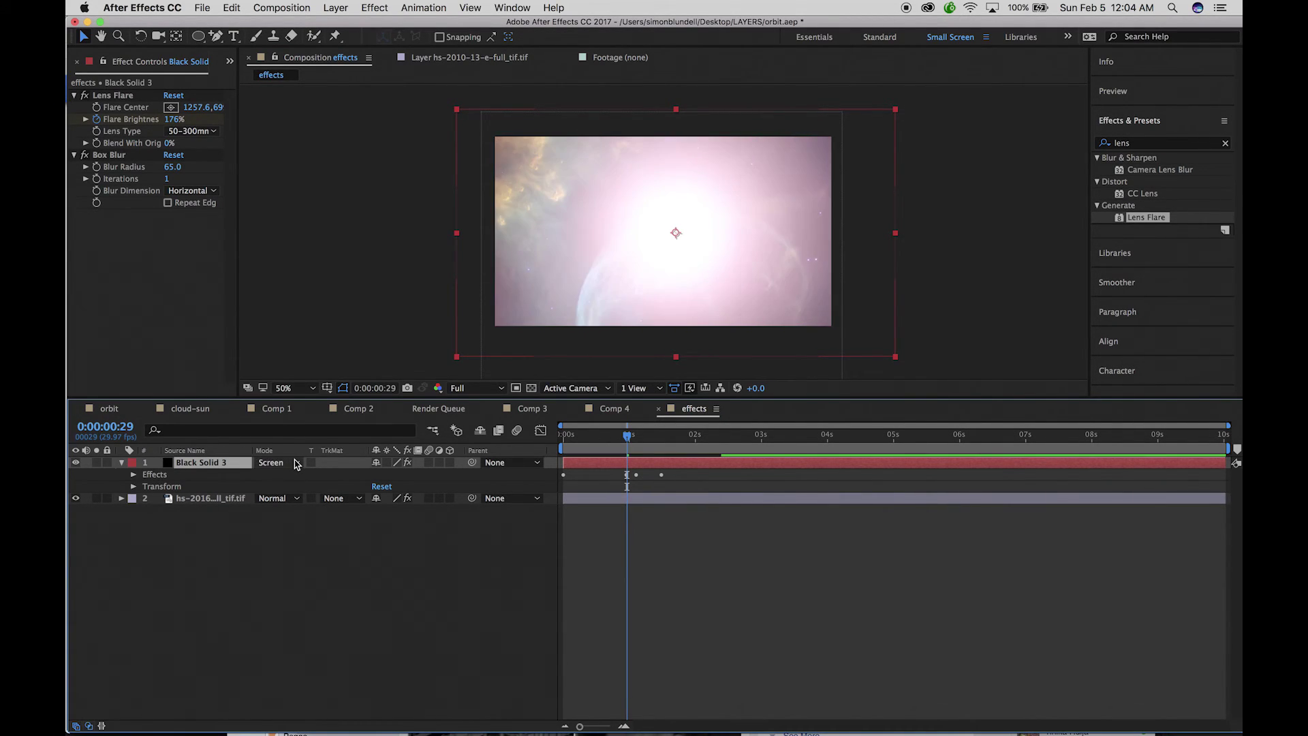
key(shift+minus)
key(shift+minus)
key(shift+minus)
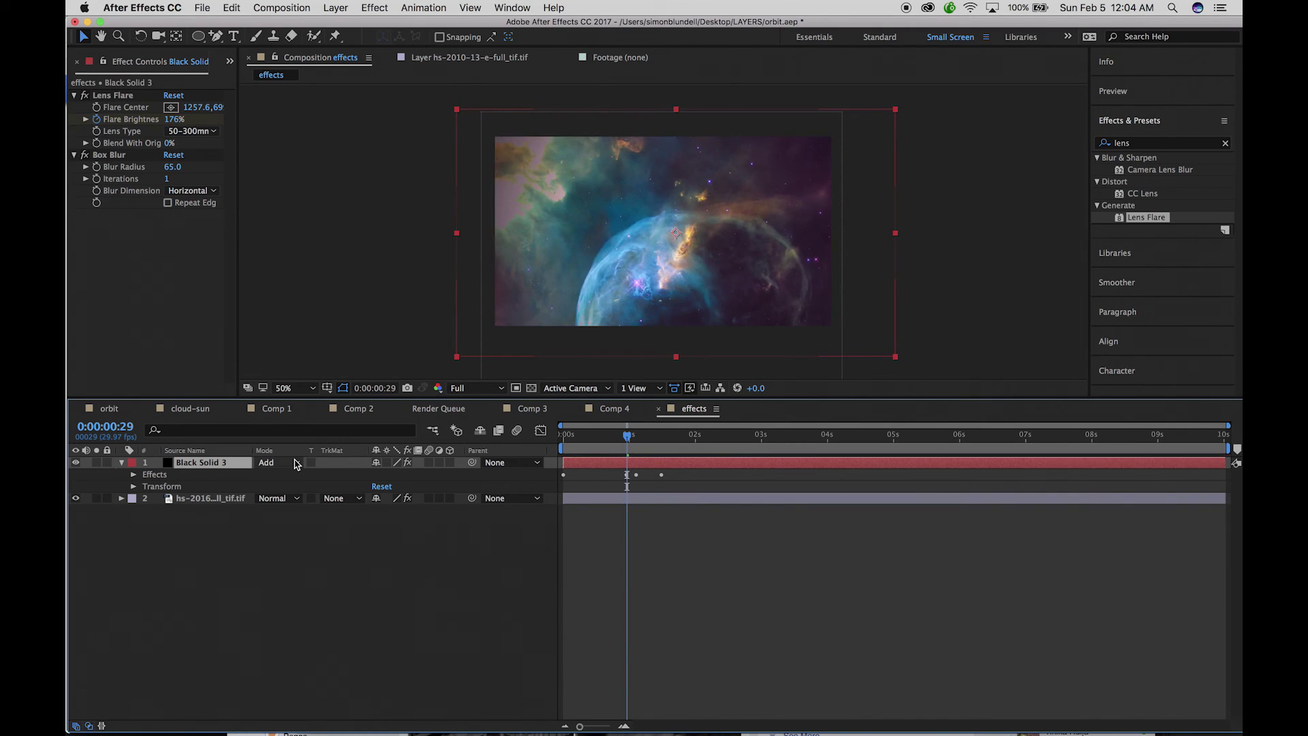